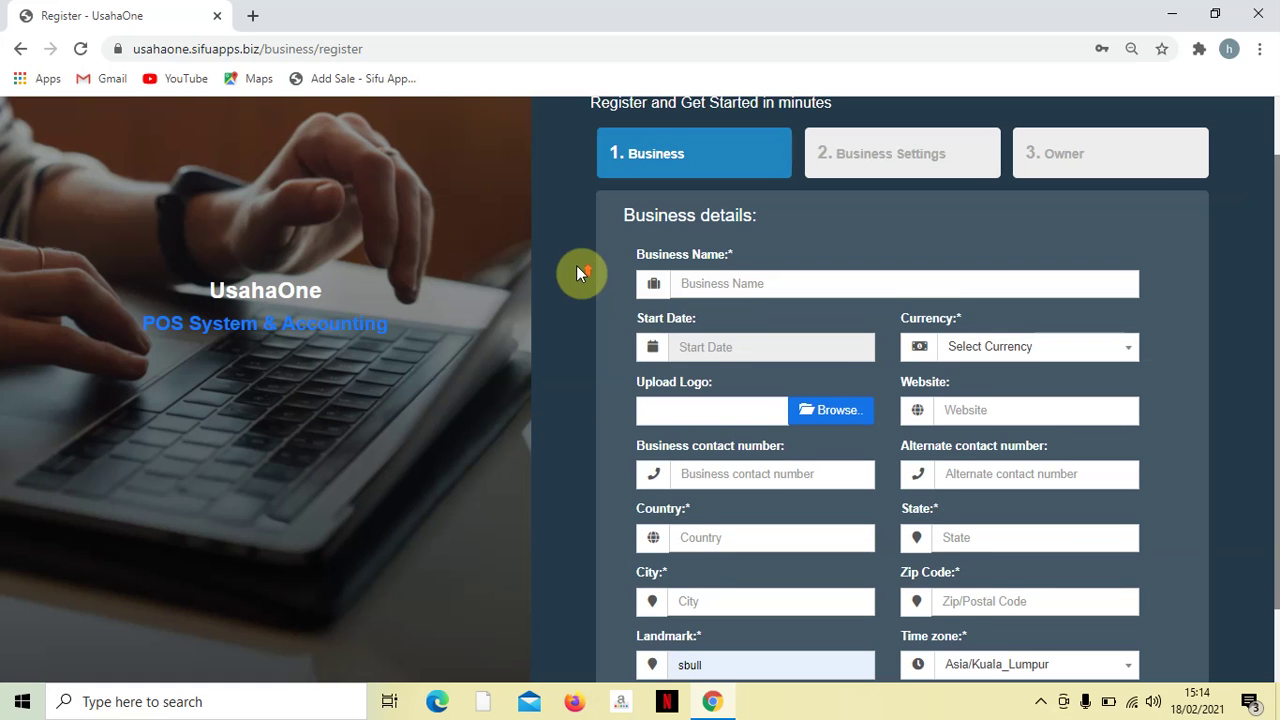
- Go from the UsahaOne landing page to the Sign In page
{"action": "scroll", "coordinate": [632, 429], "scroll_direction": "up", "scroll_amount": 1}
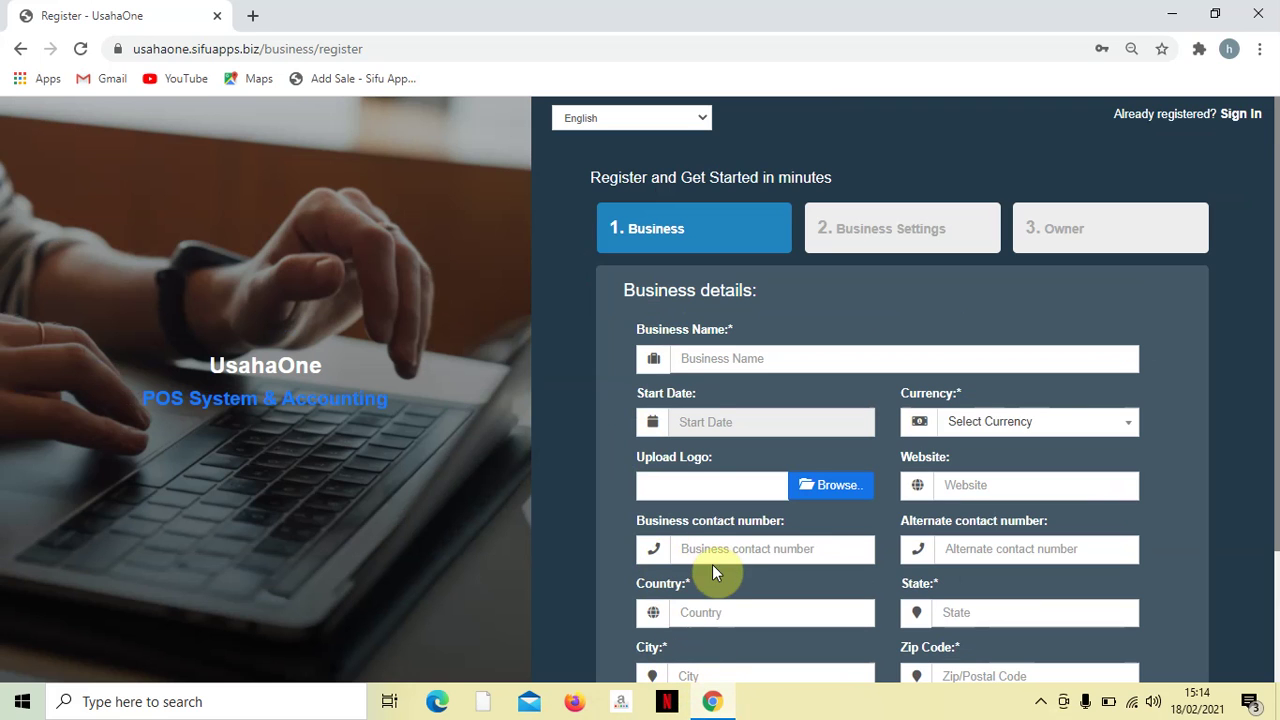
{"action": "scroll", "coordinate": [700, 400], "scroll_direction": "down", "scroll_amount": 1}
{"action": "scroll", "coordinate": [643, 280], "scroll_direction": "up", "scroll_amount": 1}
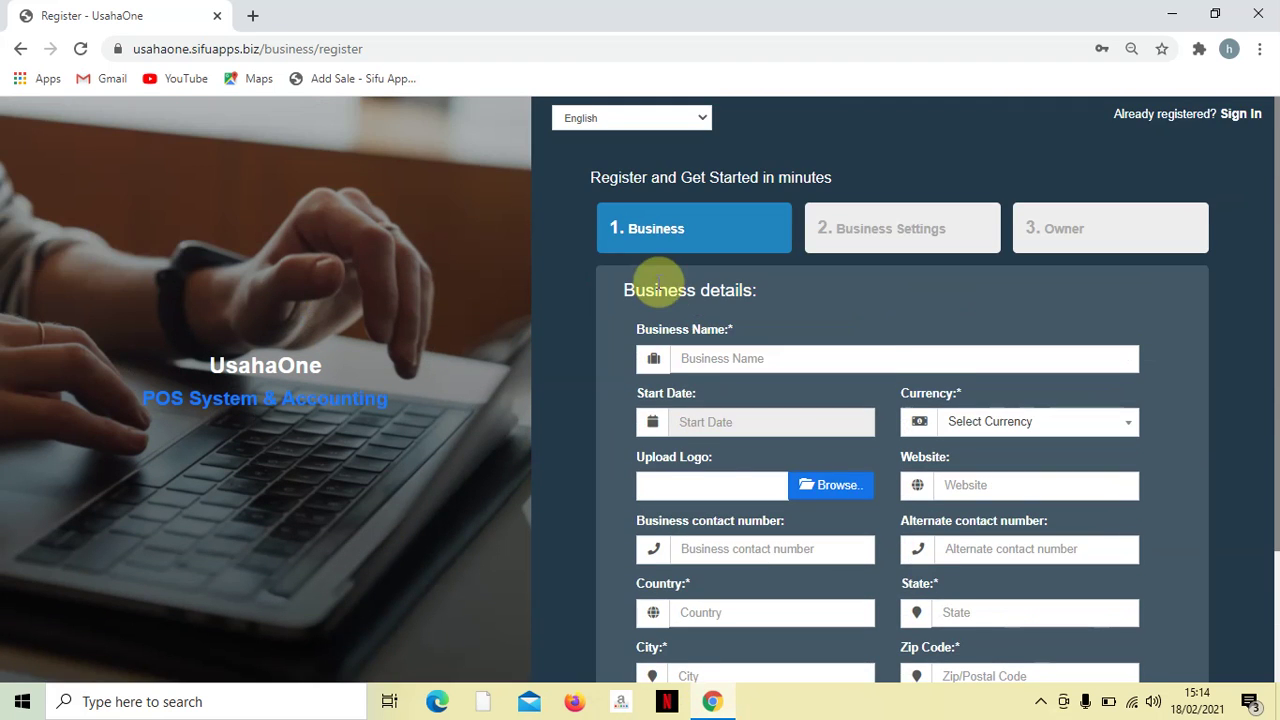
{"action": "scroll", "coordinate": [670, 285], "scroll_direction": "down", "scroll_amount": 2}
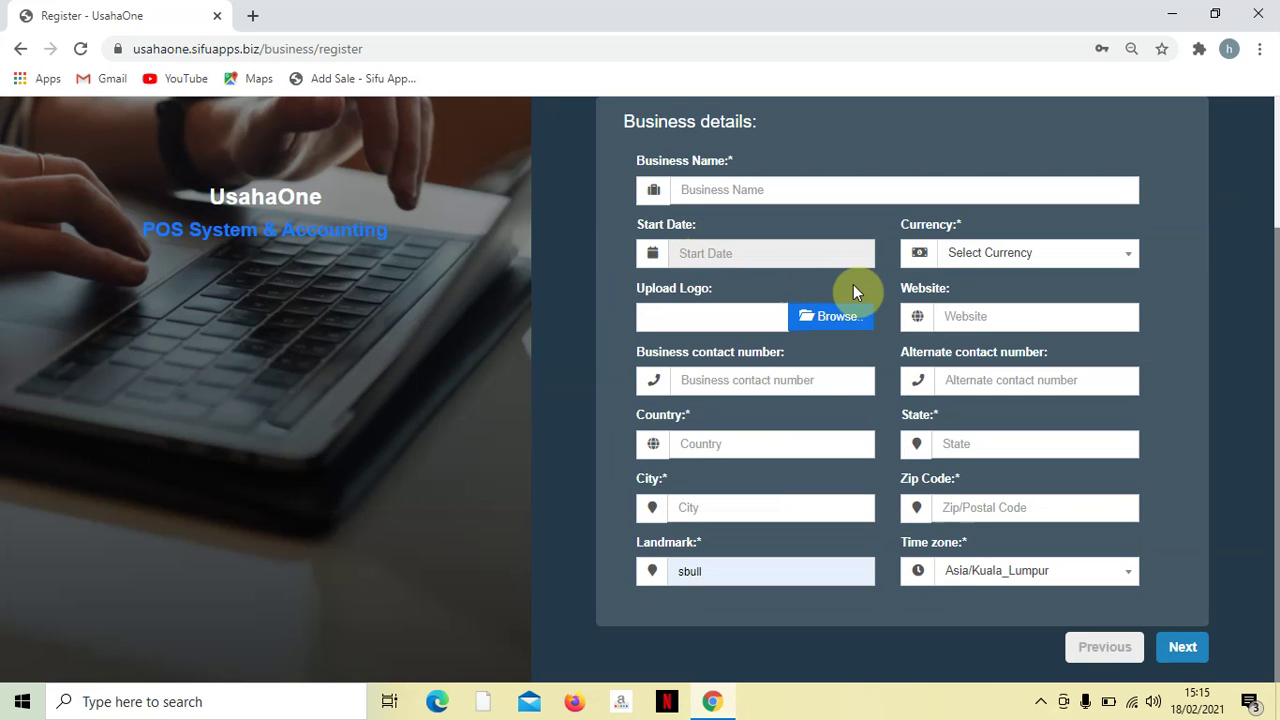
{"action": "scroll", "coordinate": [855, 285], "scroll_direction": "up", "scroll_amount": 2}
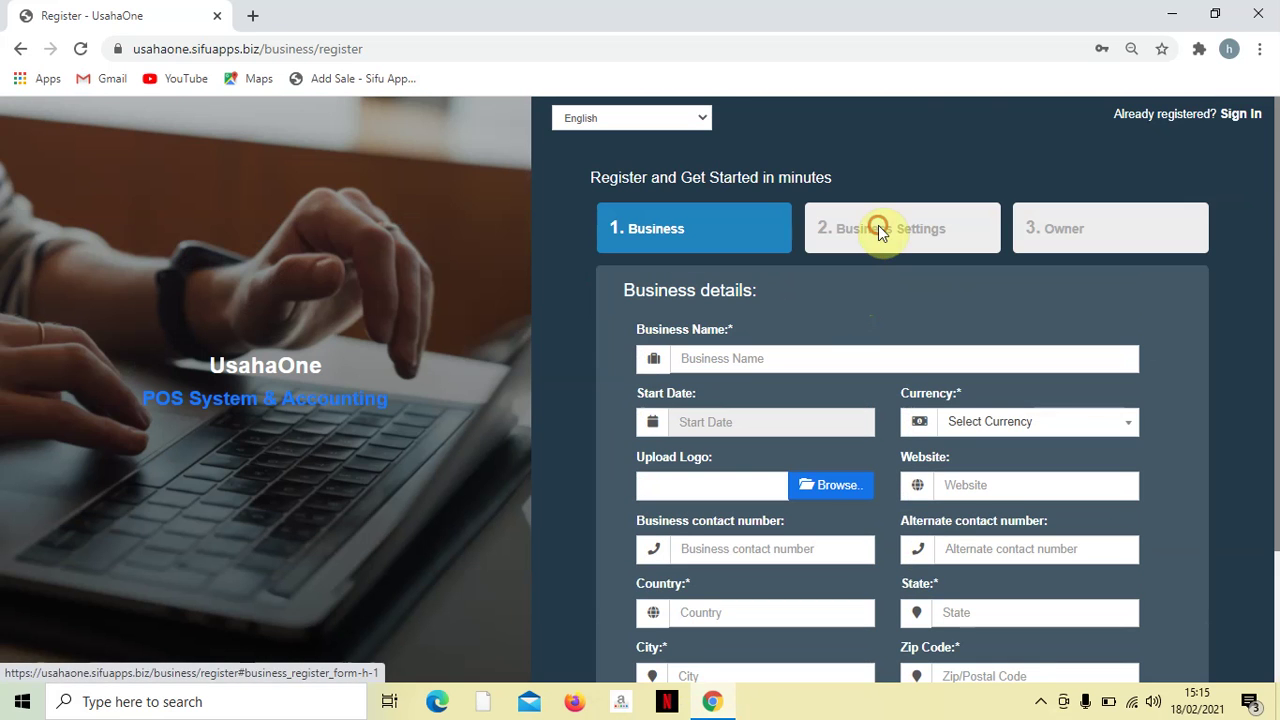
{"action": "scroll", "coordinate": [960, 428], "scroll_direction": "down", "scroll_amount": 2}
{"action": "scroll", "coordinate": [962, 430], "scroll_direction": "up", "scroll_amount": 2}
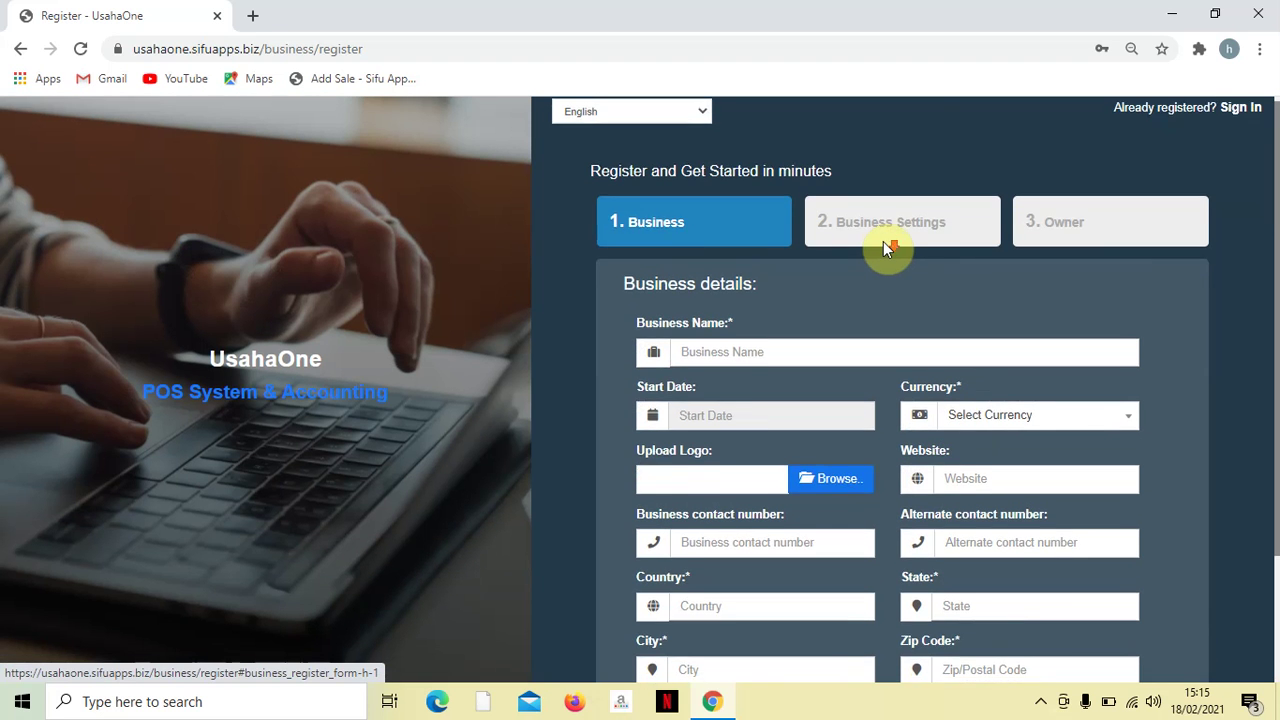
{"action": "scroll", "coordinate": [882, 249], "scroll_direction": "down", "scroll_amount": 2}
{"action": "scroll", "coordinate": [898, 367], "scroll_direction": "up", "scroll_amount": 2}
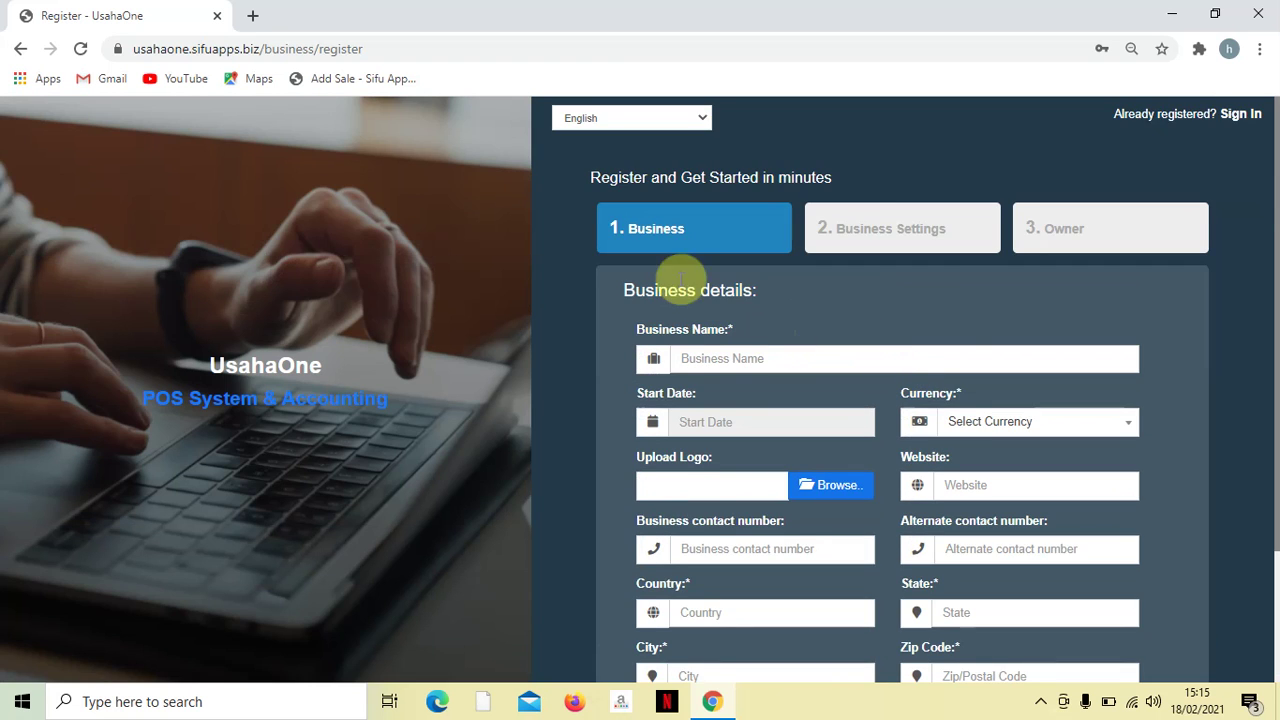
{"action": "scroll", "coordinate": [926, 380], "scroll_direction": "down", "scroll_amount": 2}
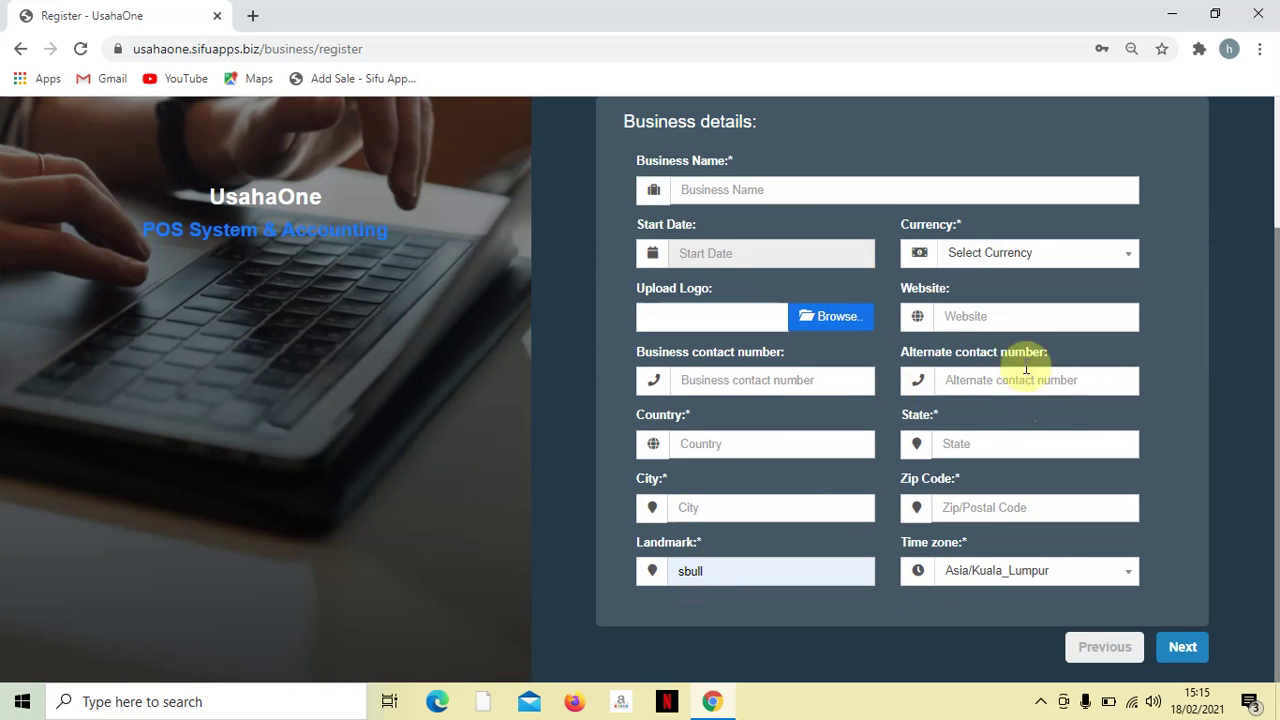
{"action": "scroll", "coordinate": [1012, 350], "scroll_direction": "up", "scroll_amount": 2}
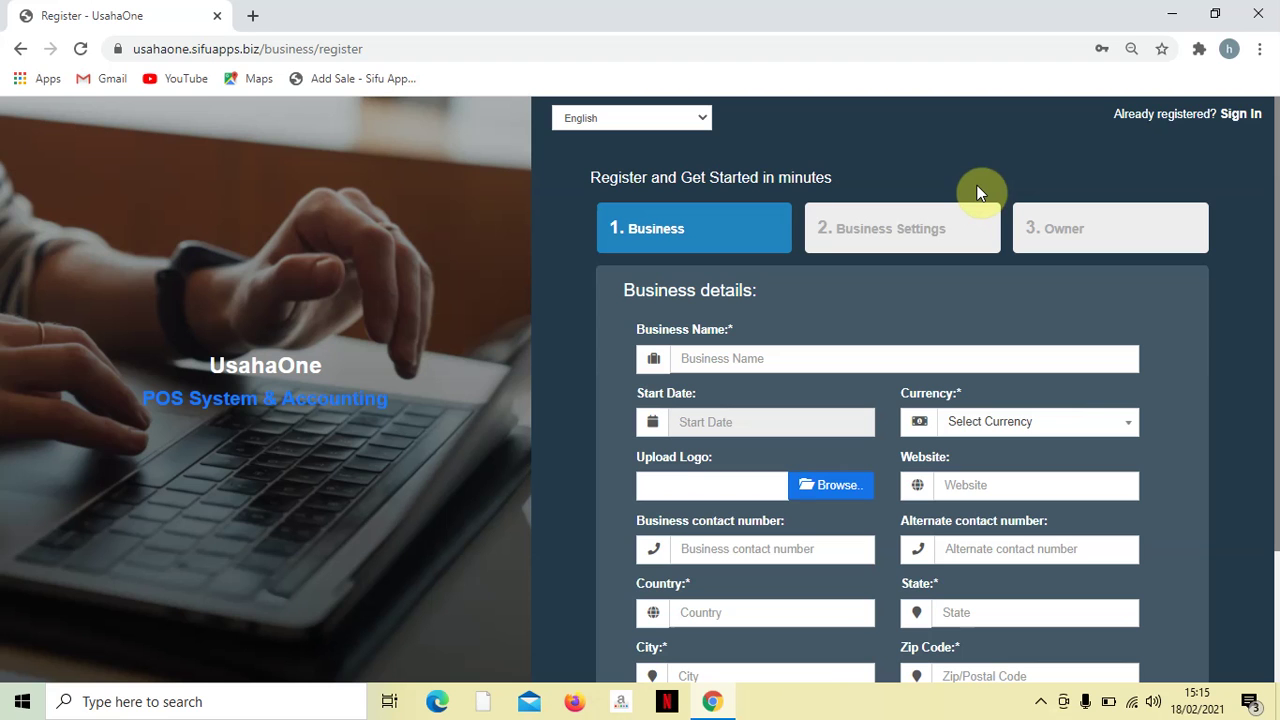
{"action": "left_click", "coordinate": [1238, 116]}
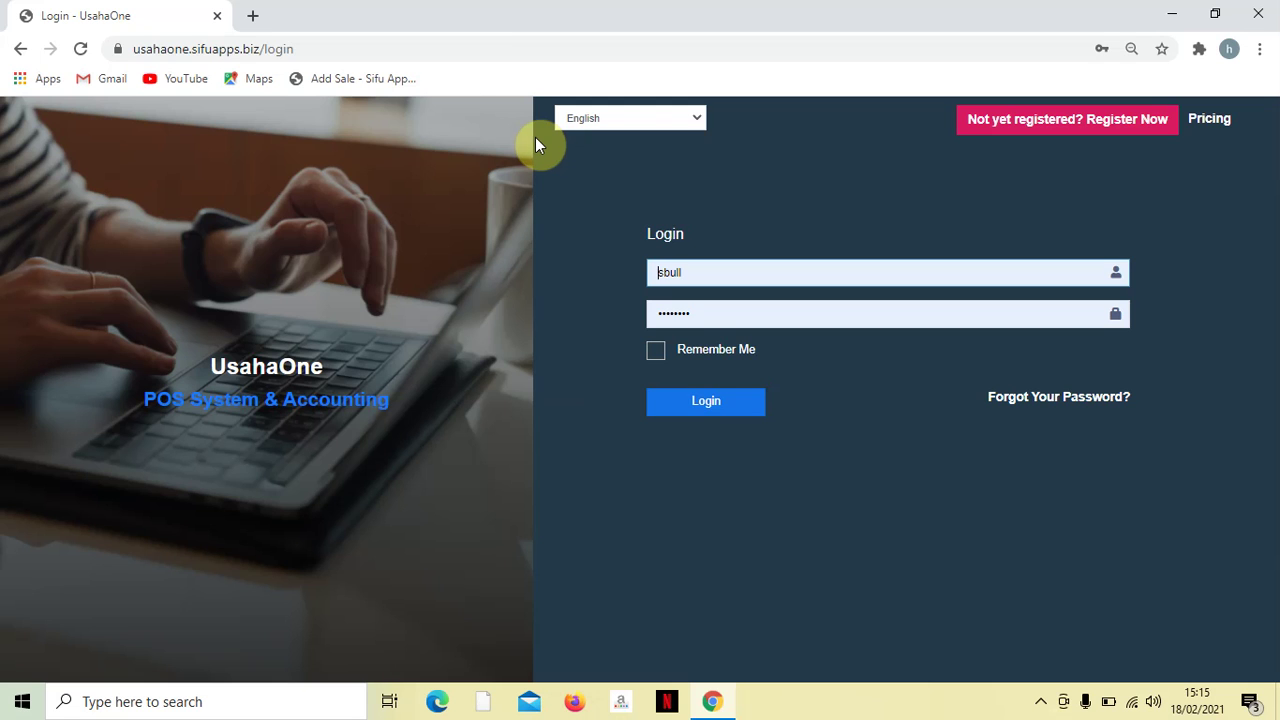
- Replace the username with a saved login from the browser's suggestions
{"action": "double_click", "coordinate": [767, 271]}
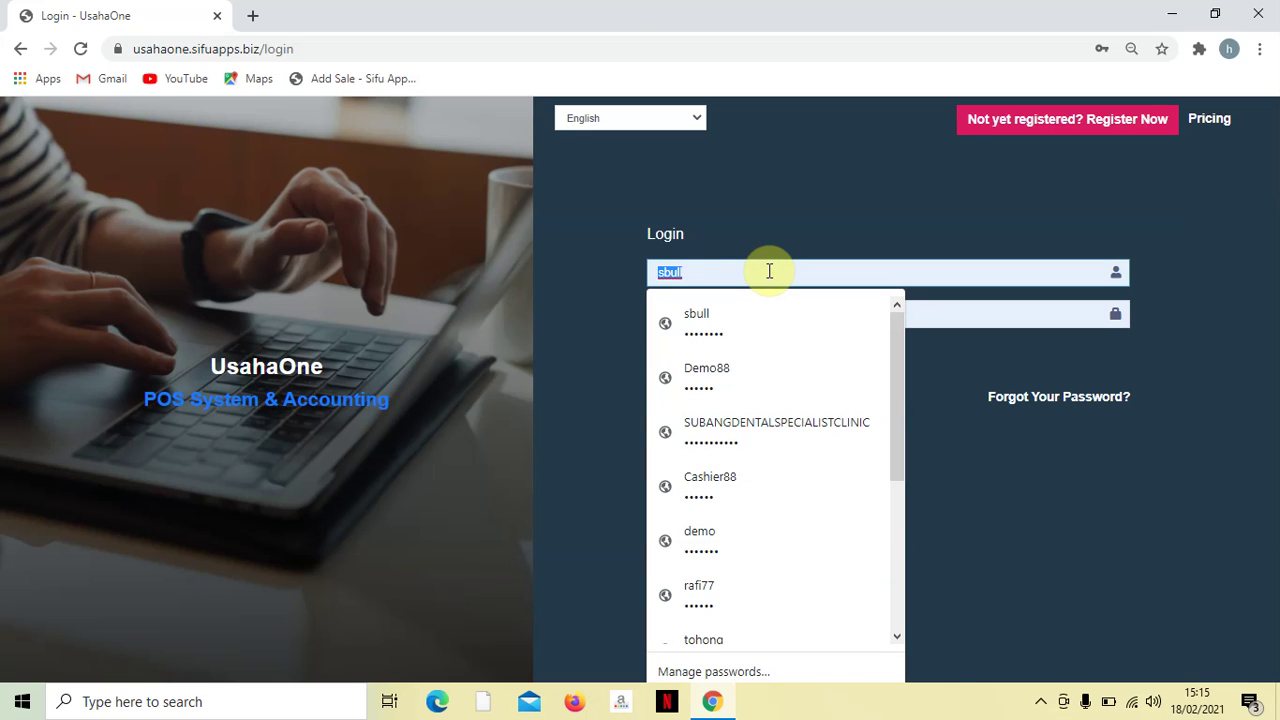
{"action": "key", "text": "BackSpace"}
{"action": "type", "text": "S"}
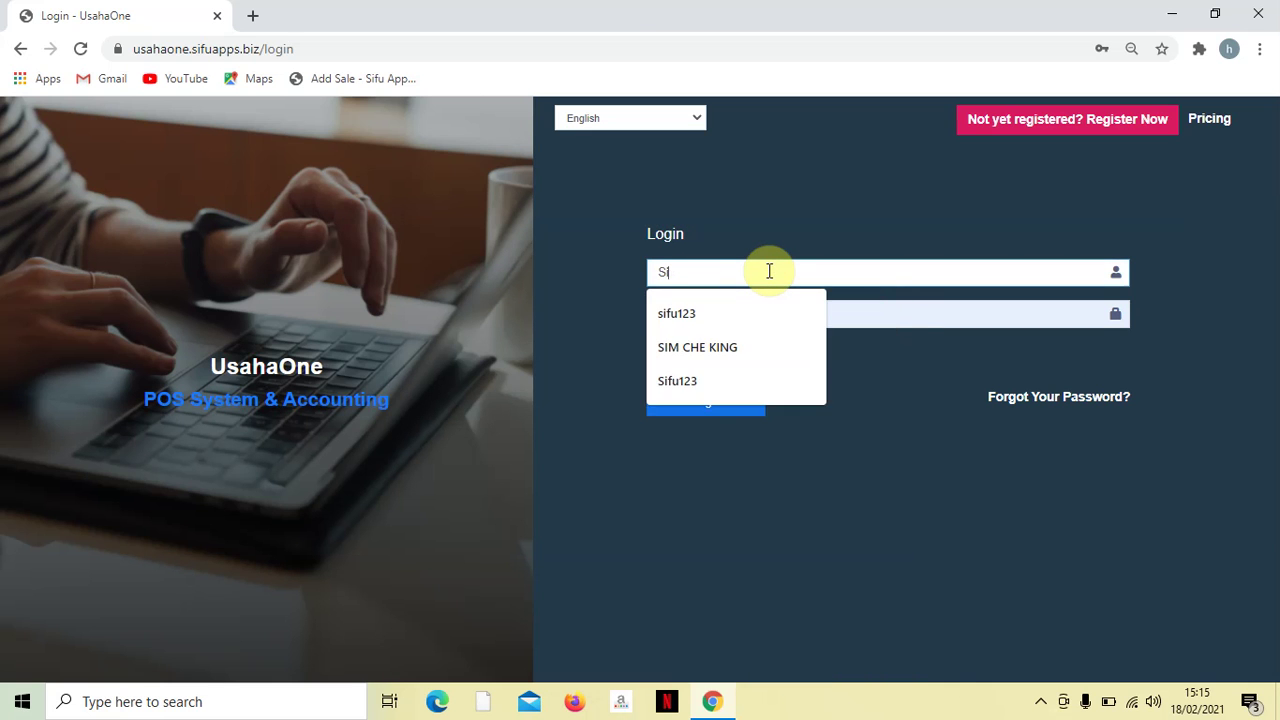
{"action": "type", "text": "ifu"}
{"action": "left_click", "coordinate": [729, 352]}
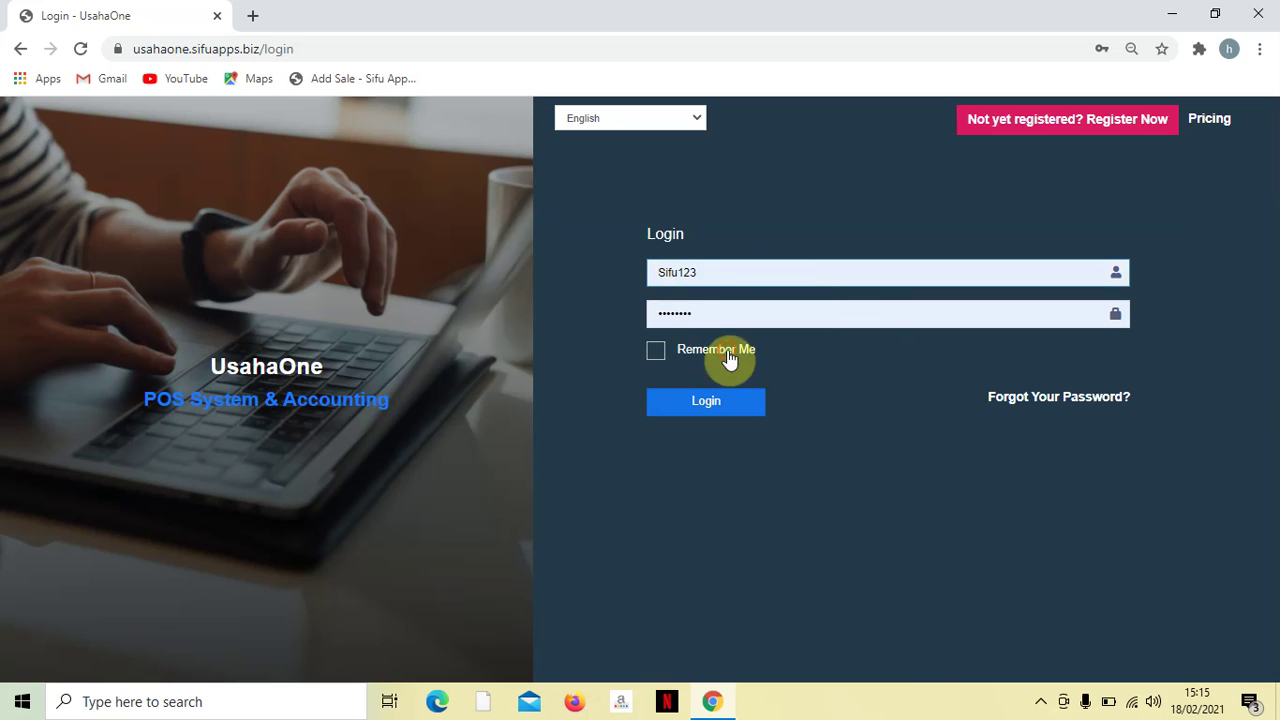
- Replace the autofilled password with the account password and log in
{"action": "left_click", "coordinate": [734, 313]}
{"action": "double_click", "coordinate": [714, 313]}
{"action": "key", "text": "BackSpace"}
{"action": "type", "text": "12345"}
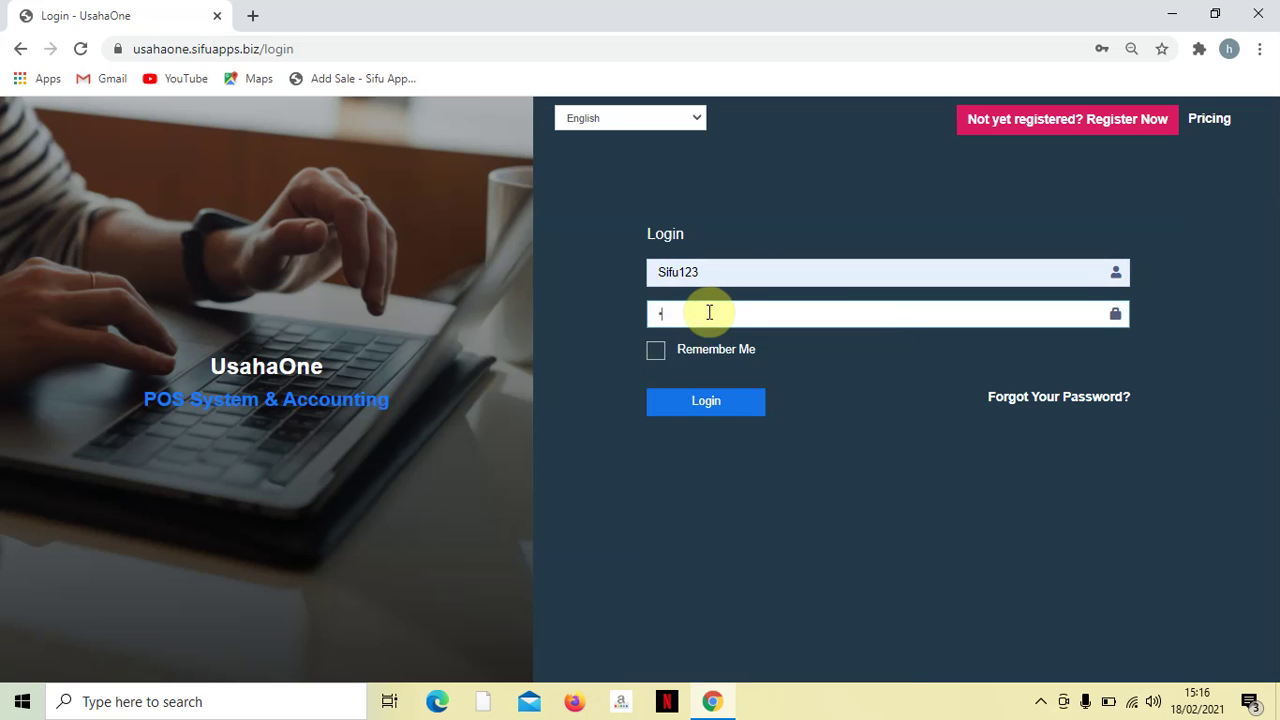
{"action": "type", "text": "6"}
{"action": "left_click", "coordinate": [712, 401]}
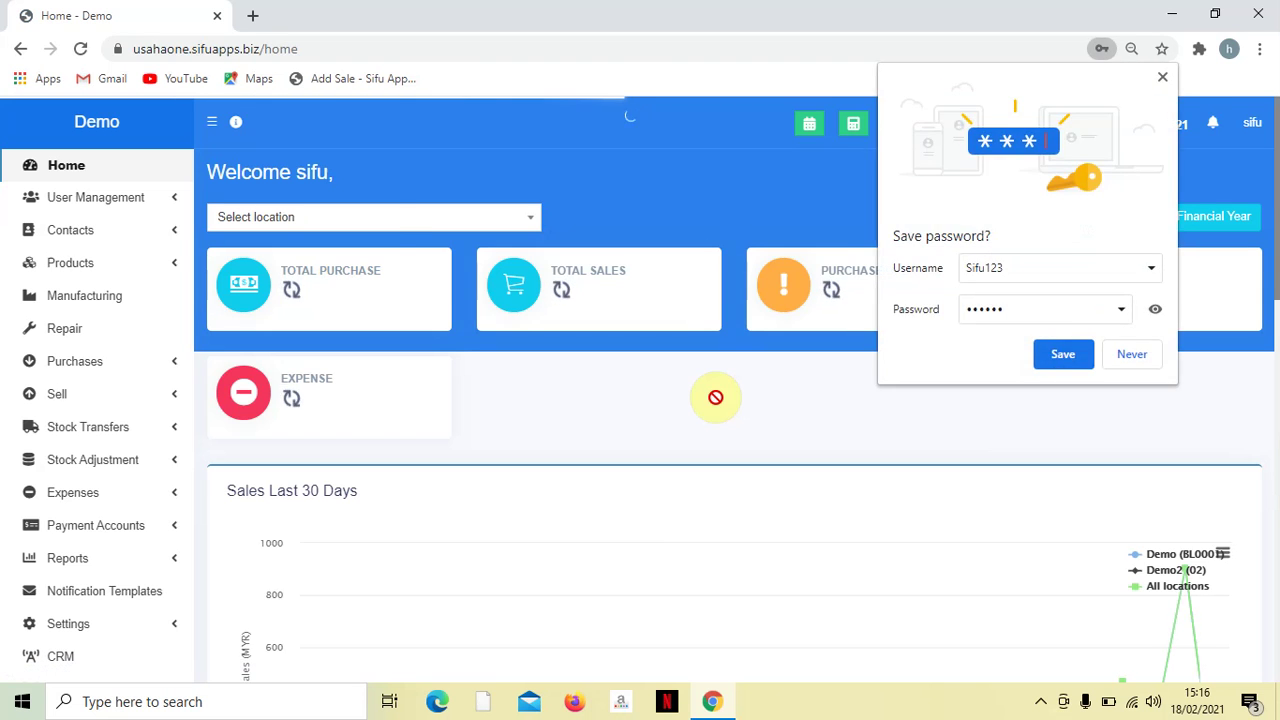
- Dismiss Chrome's 'Save password?' bubble over the Demo dashboard
{"action": "left_click", "coordinate": [802, 323]}
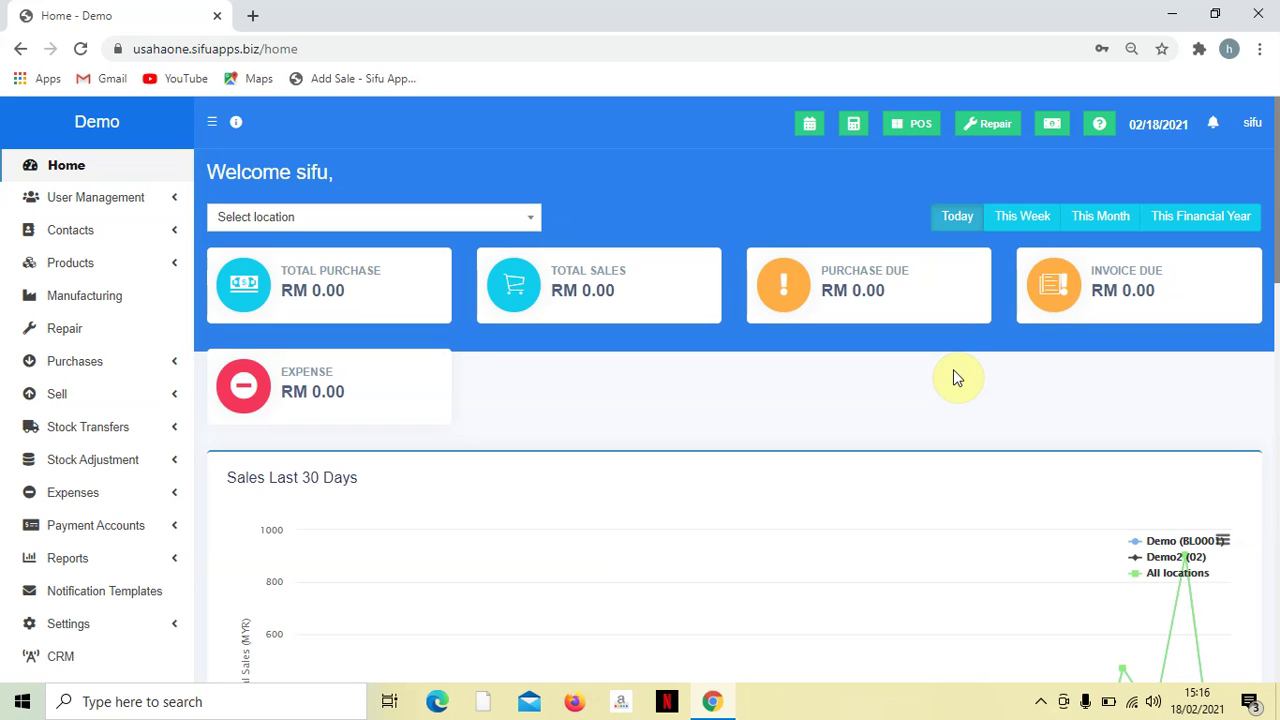
{"action": "scroll", "coordinate": [491, 360], "scroll_direction": "down", "scroll_amount": 2}
{"action": "scroll", "coordinate": [791, 453], "scroll_direction": "down", "scroll_amount": 3}
{"action": "scroll", "coordinate": [791, 453], "scroll_direction": "down", "scroll_amount": 3}
{"action": "scroll", "coordinate": [560, 378], "scroll_direction": "down", "scroll_amount": 5}
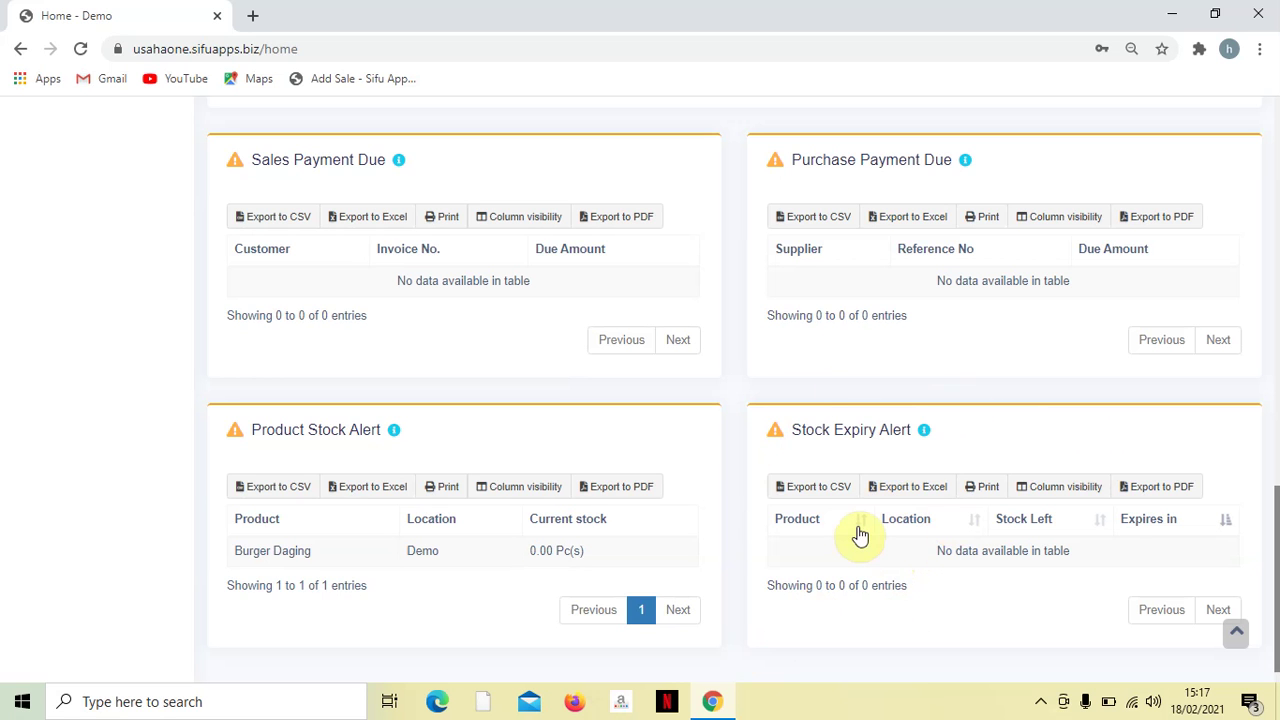
{"action": "scroll", "coordinate": [860, 537], "scroll_direction": "up", "scroll_amount": 15}
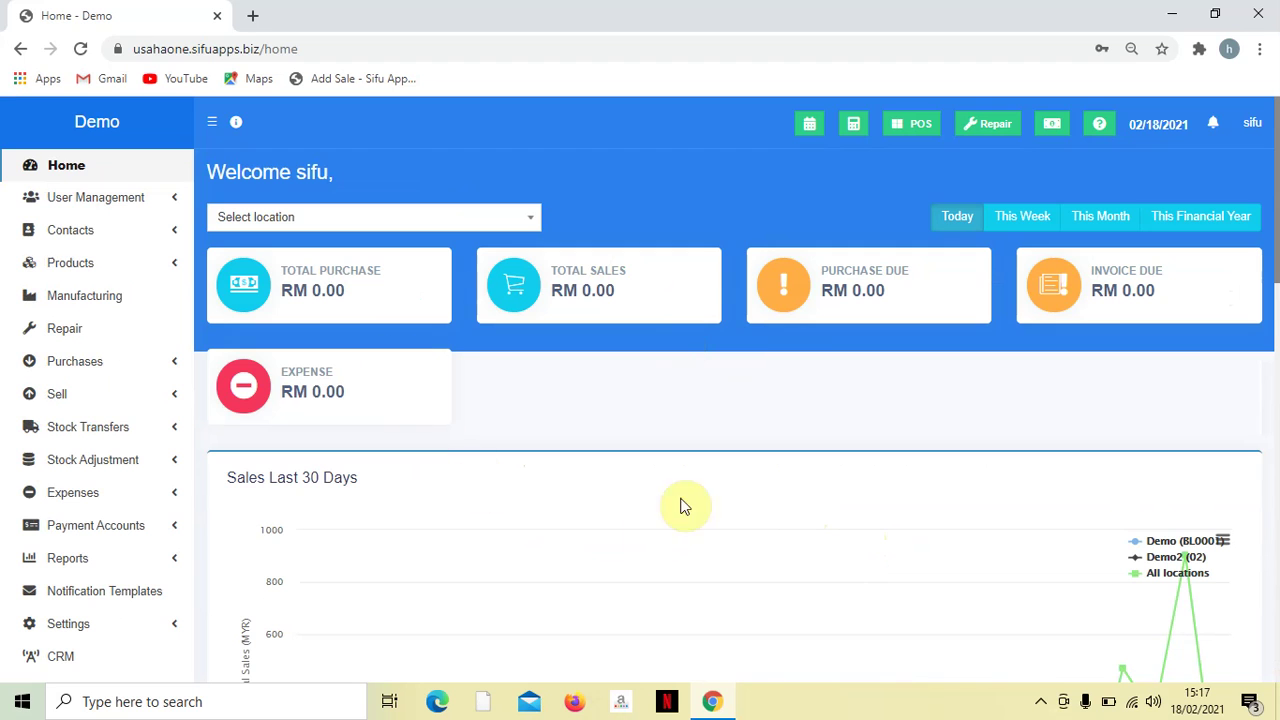
{"action": "left_click", "coordinate": [501, 229]}
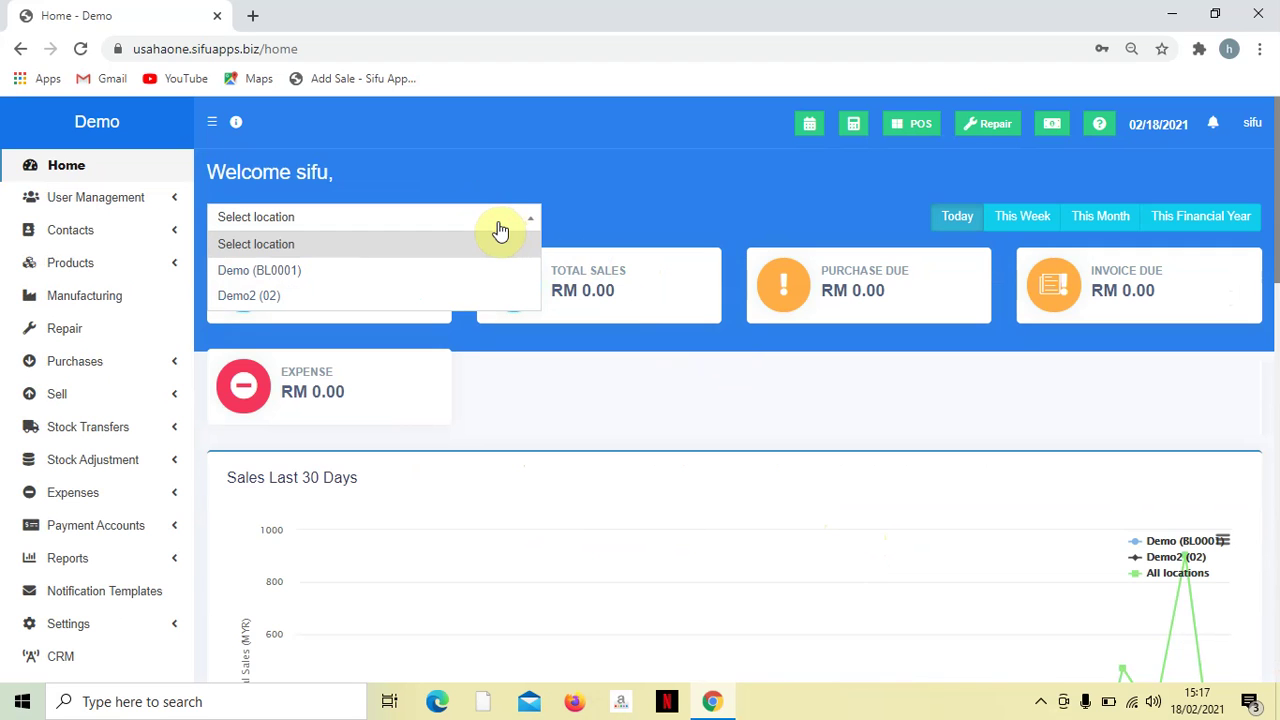
{"action": "left_click", "coordinate": [694, 207]}
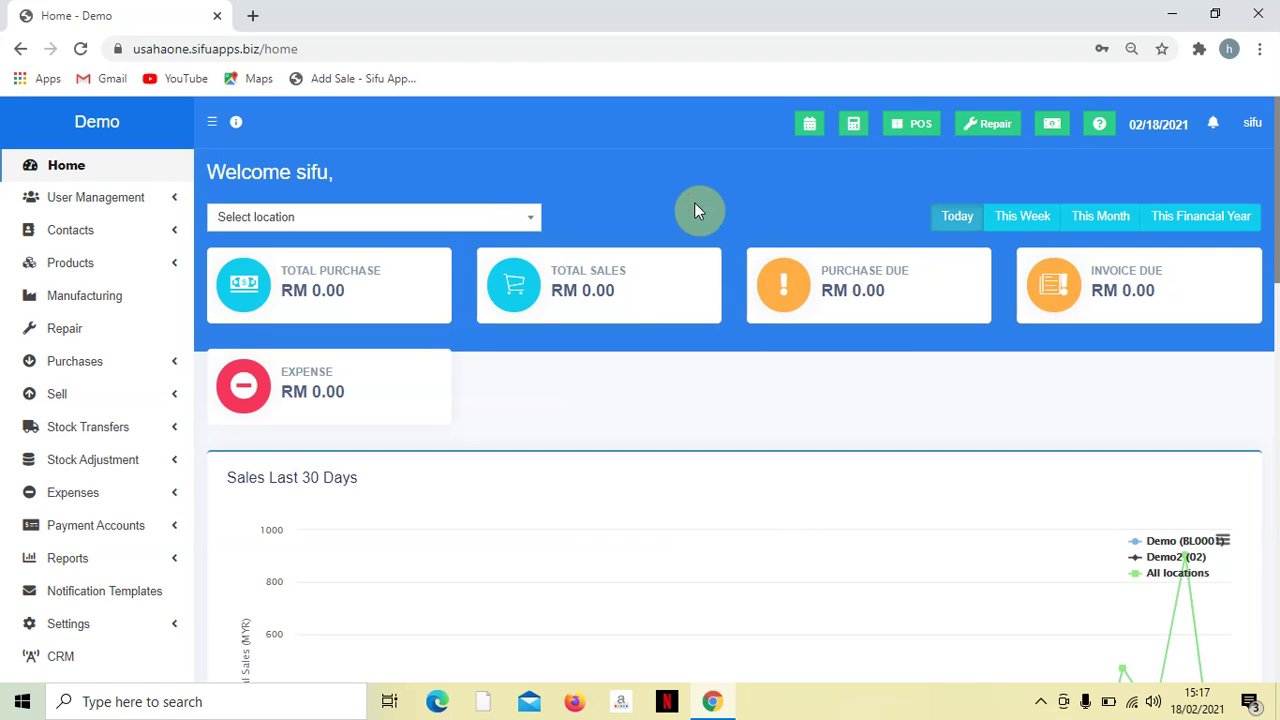
{"action": "left_click", "coordinate": [488, 220]}
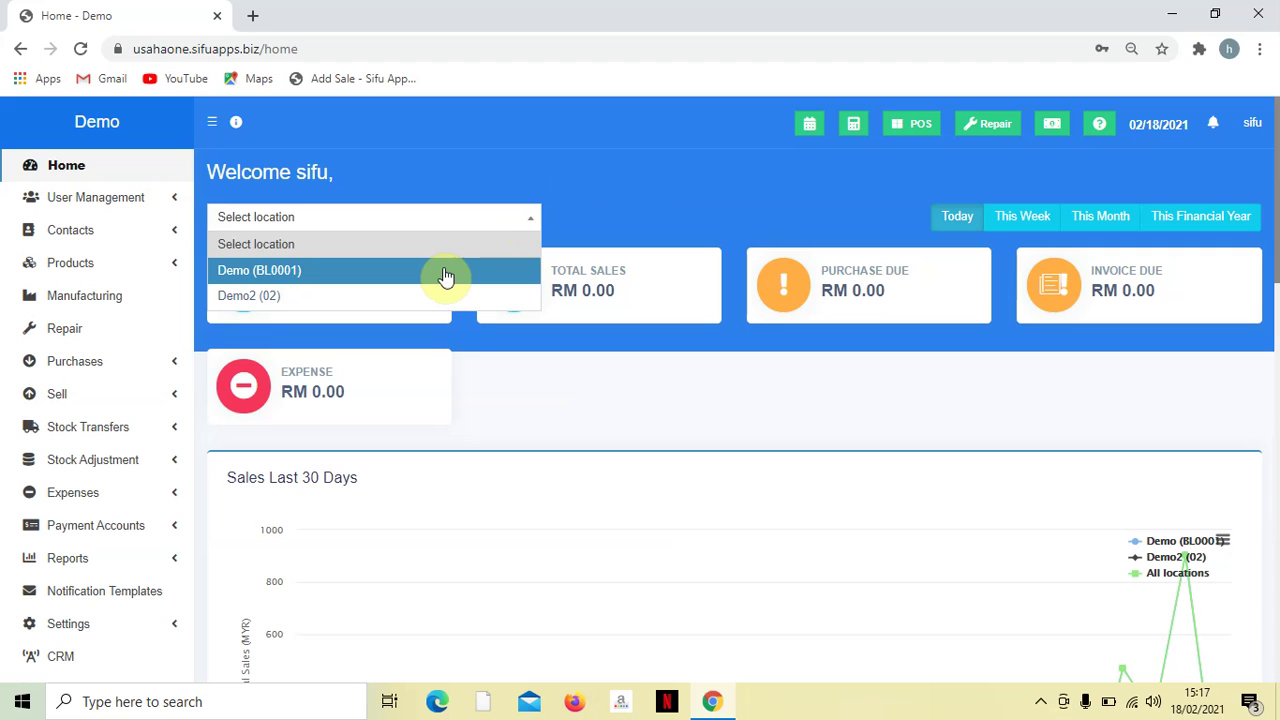
{"action": "left_click", "coordinate": [660, 194]}
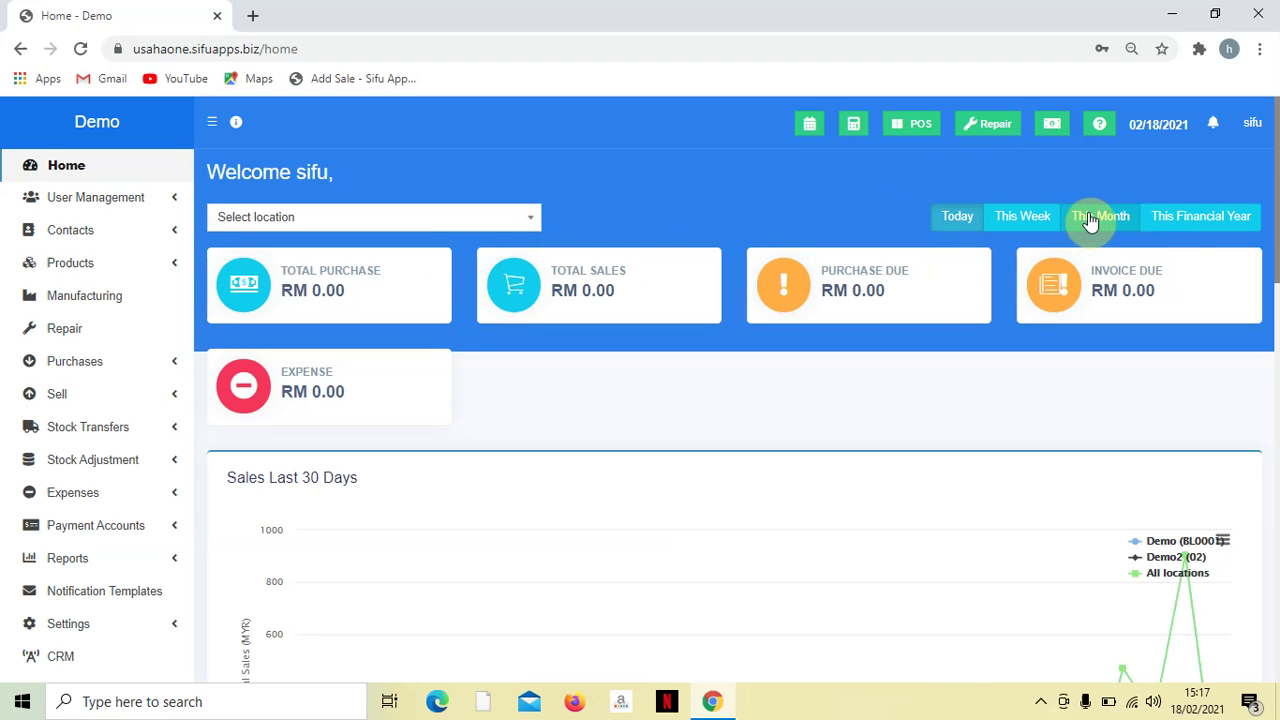
{"action": "scroll", "coordinate": [500, 265], "scroll_direction": "down", "scroll_amount": 2}
{"action": "scroll", "coordinate": [506, 250], "scroll_direction": "up", "scroll_amount": 2}
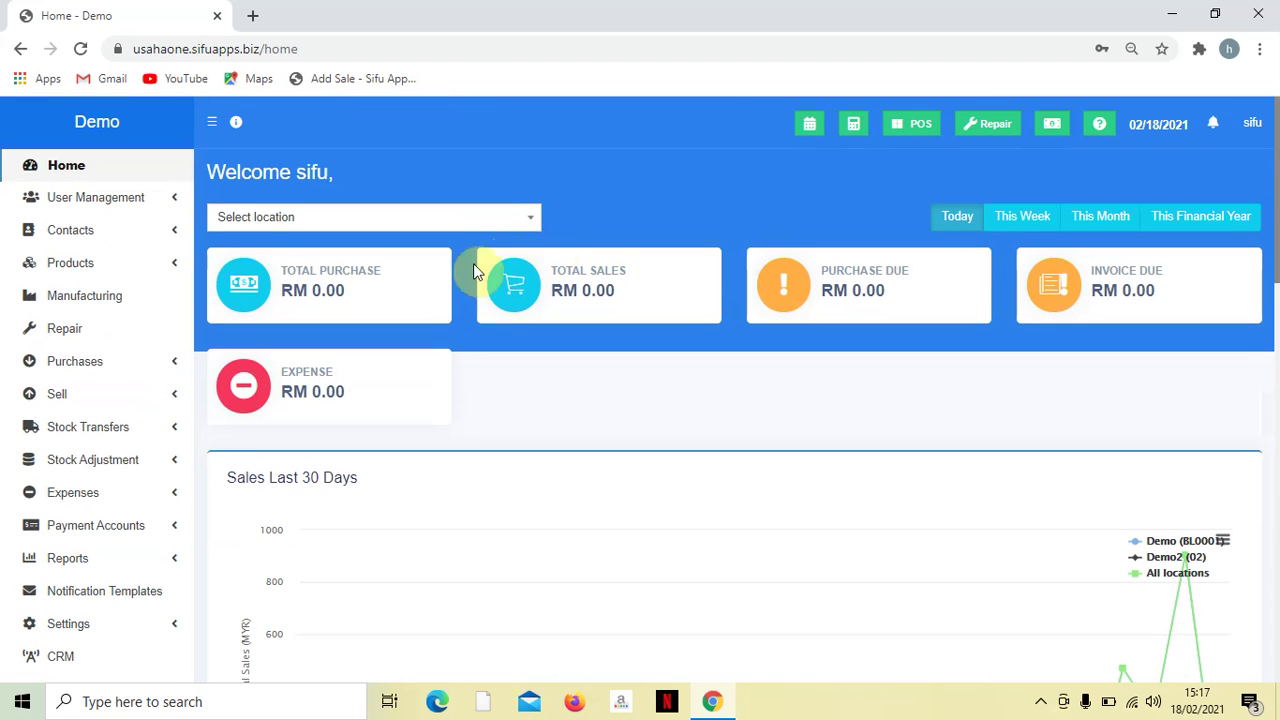
- Expand User Management in the sidebar to list Users, Roles and Sales Commission Agents
{"action": "left_click", "coordinate": [160, 200]}
{"action": "scroll", "coordinate": [160, 229], "scroll_direction": "down", "scroll_amount": 1}
{"action": "scroll", "coordinate": [163, 229], "scroll_direction": "up", "scroll_amount": 1}
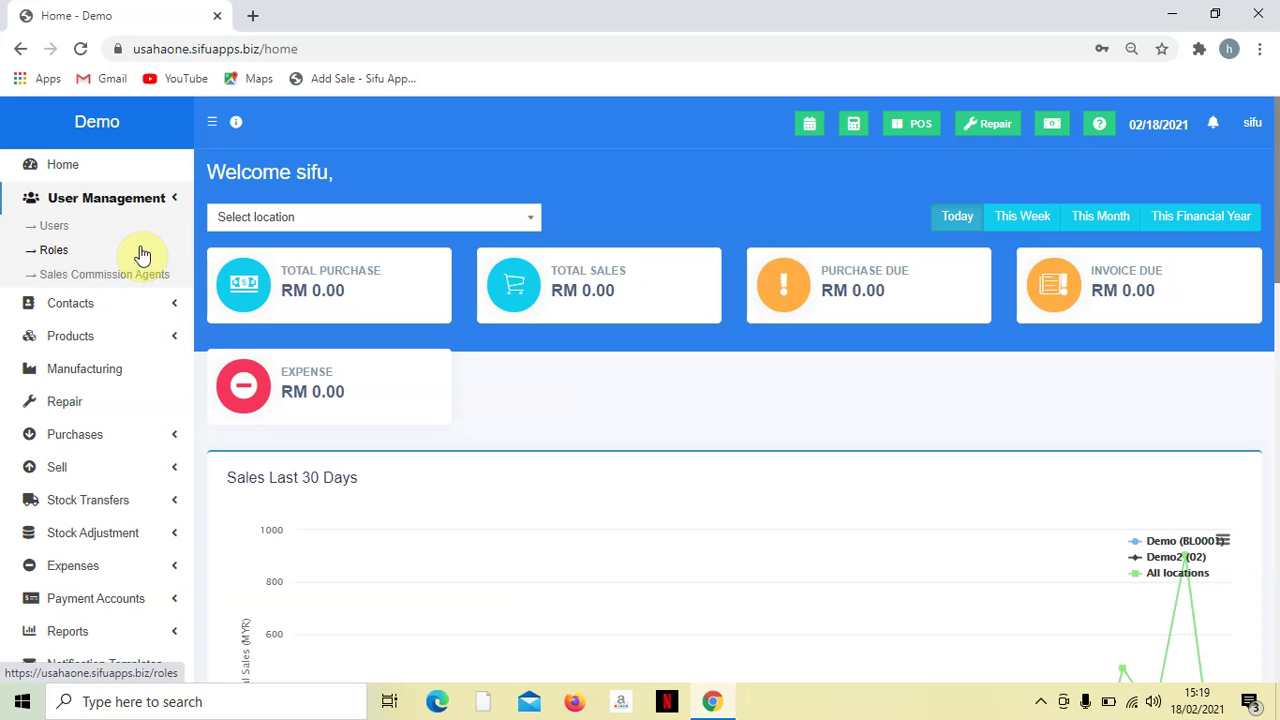
- Expand Contacts in the sidebar to list Suppliers, Customers, Customer Groups and Import Contacts
{"action": "left_click", "coordinate": [149, 305]}
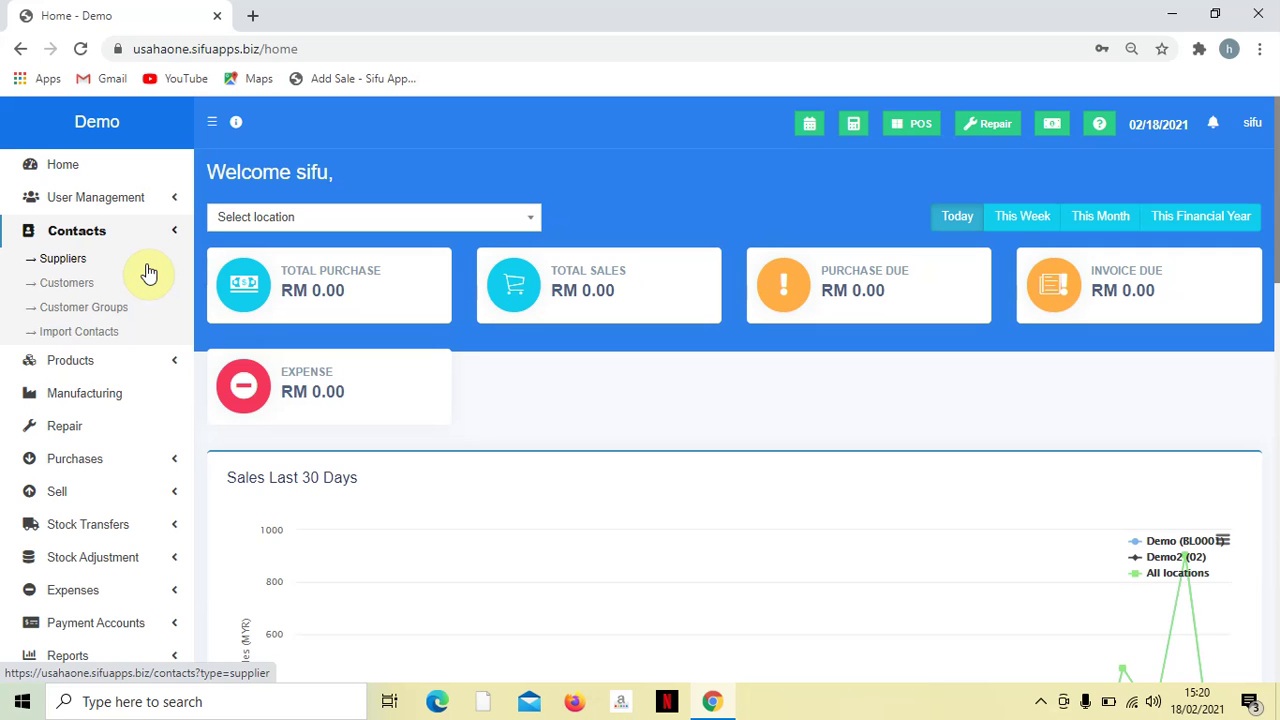
- Expand Products in the sidebar to list List Products through Warranties
{"action": "left_click", "coordinate": [148, 372]}
{"action": "scroll", "coordinate": [163, 340], "scroll_direction": "down", "scroll_amount": 1}
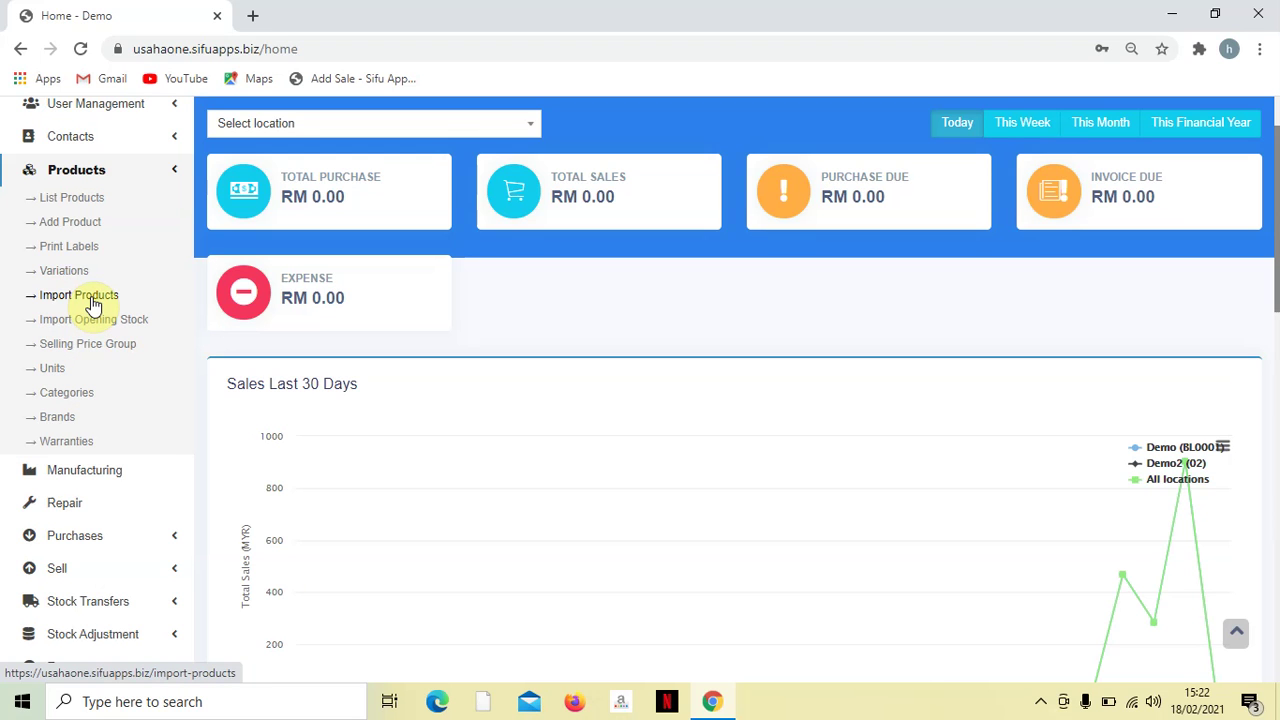
- Open the Add new product form from the Products submenu
{"action": "left_click", "coordinate": [93, 300]}
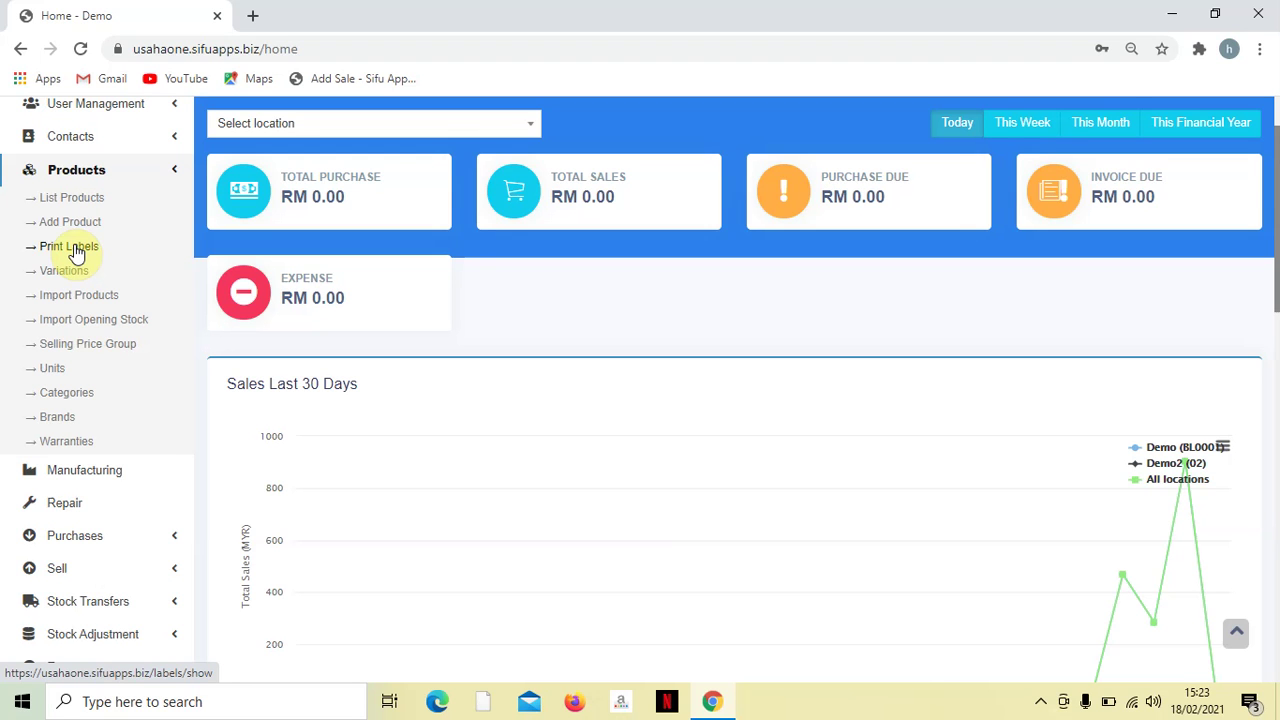
{"action": "left_click", "coordinate": [81, 224]}
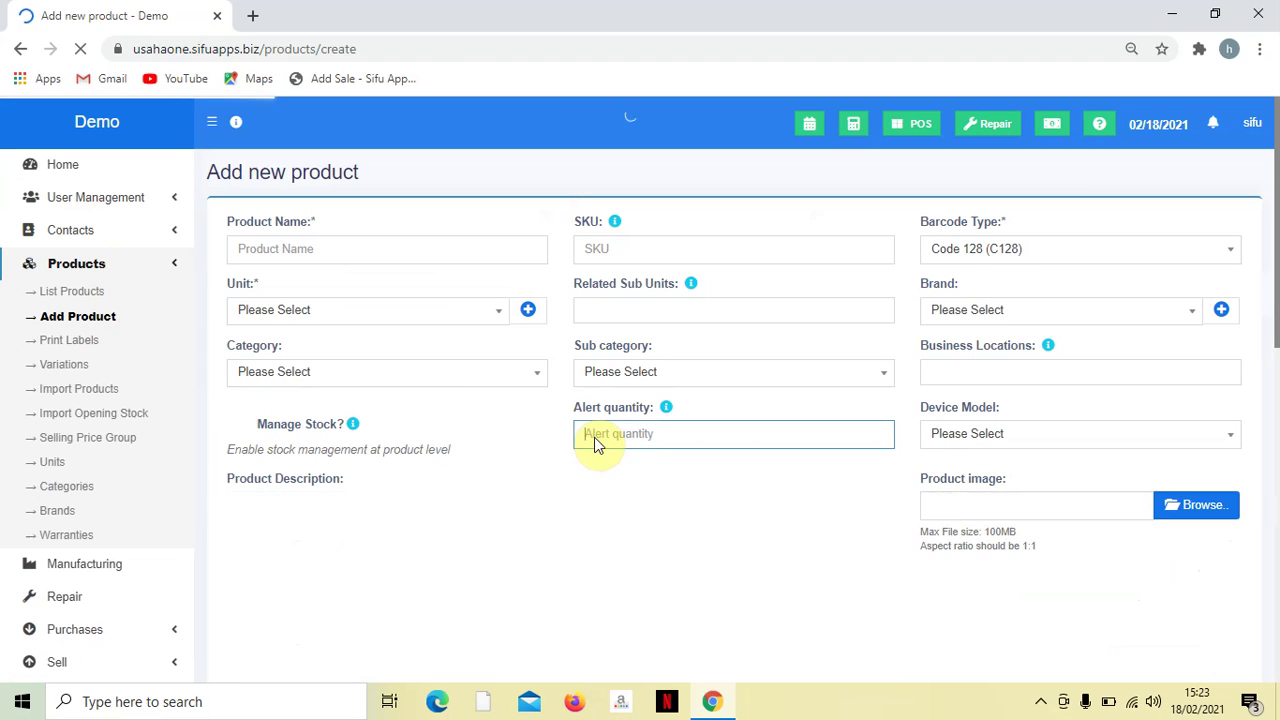
- Enter 0 as the Alert quantity and collapse the Products submenu
{"action": "type", "text": "0"}
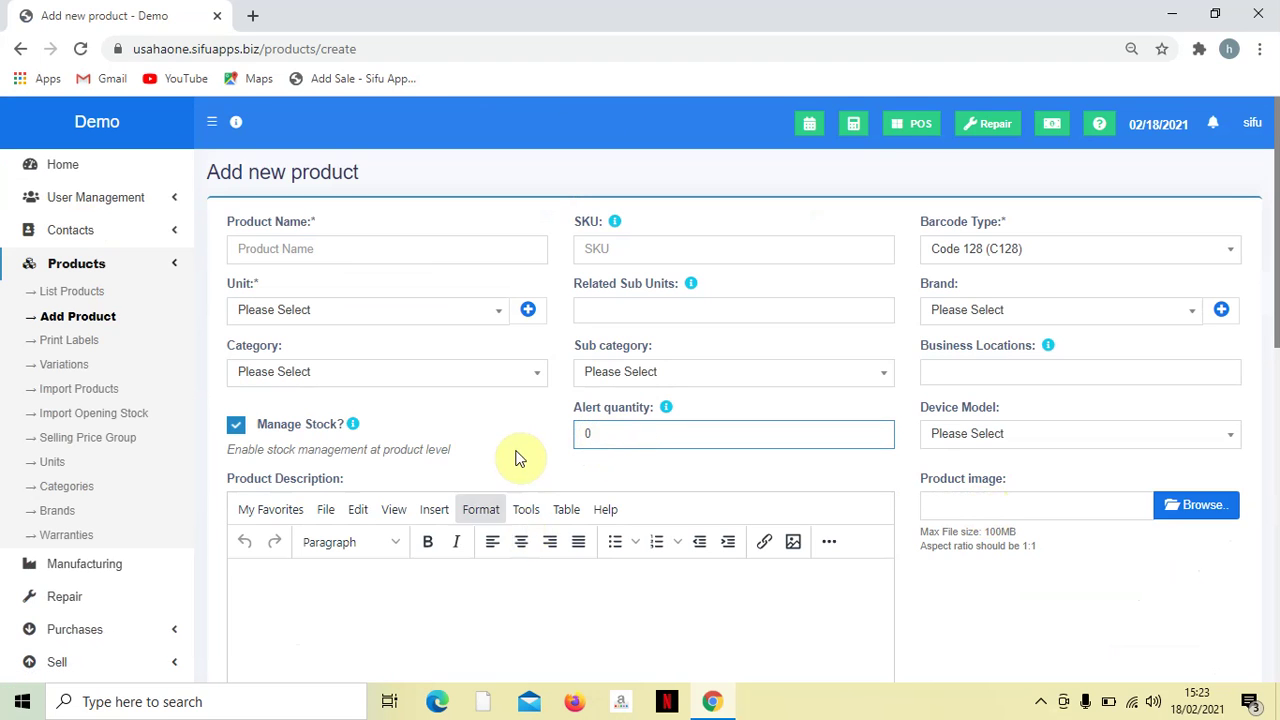
{"action": "left_click", "coordinate": [152, 265]}
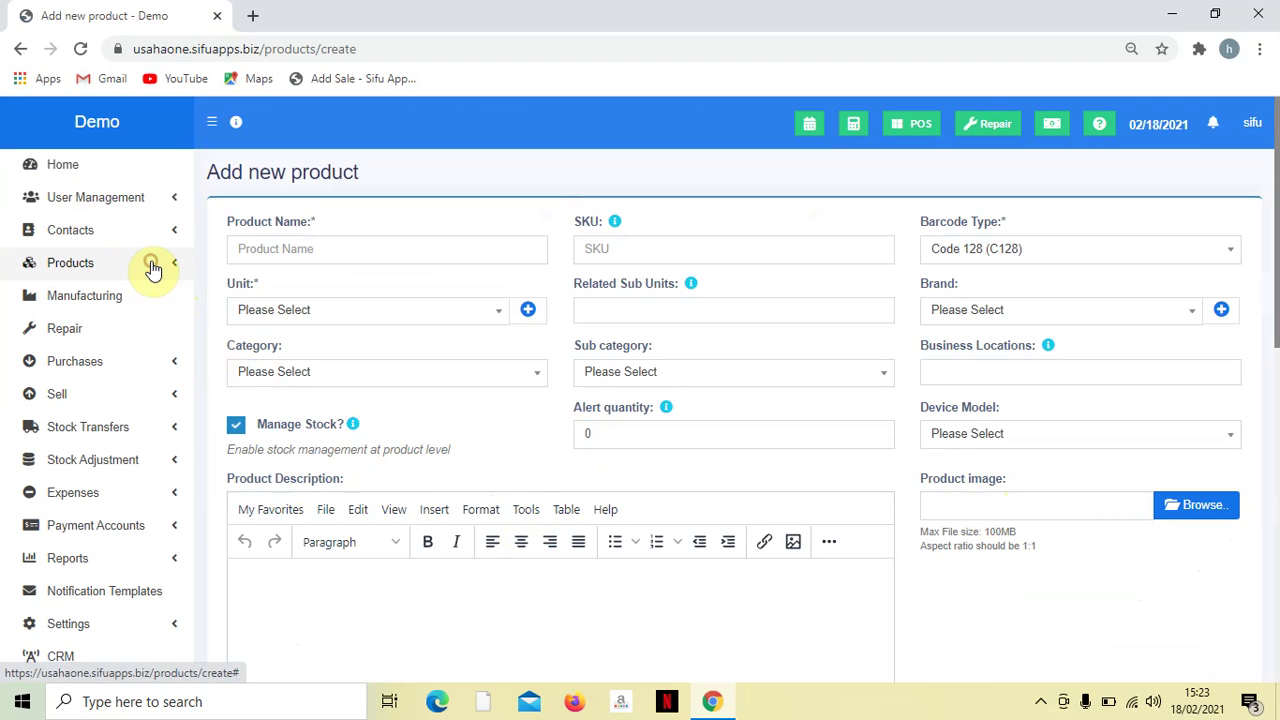
- Open Manufacturing and leave the unsaved product form to reach the Burger Daging recipe list
{"action": "left_click", "coordinate": [117, 308]}
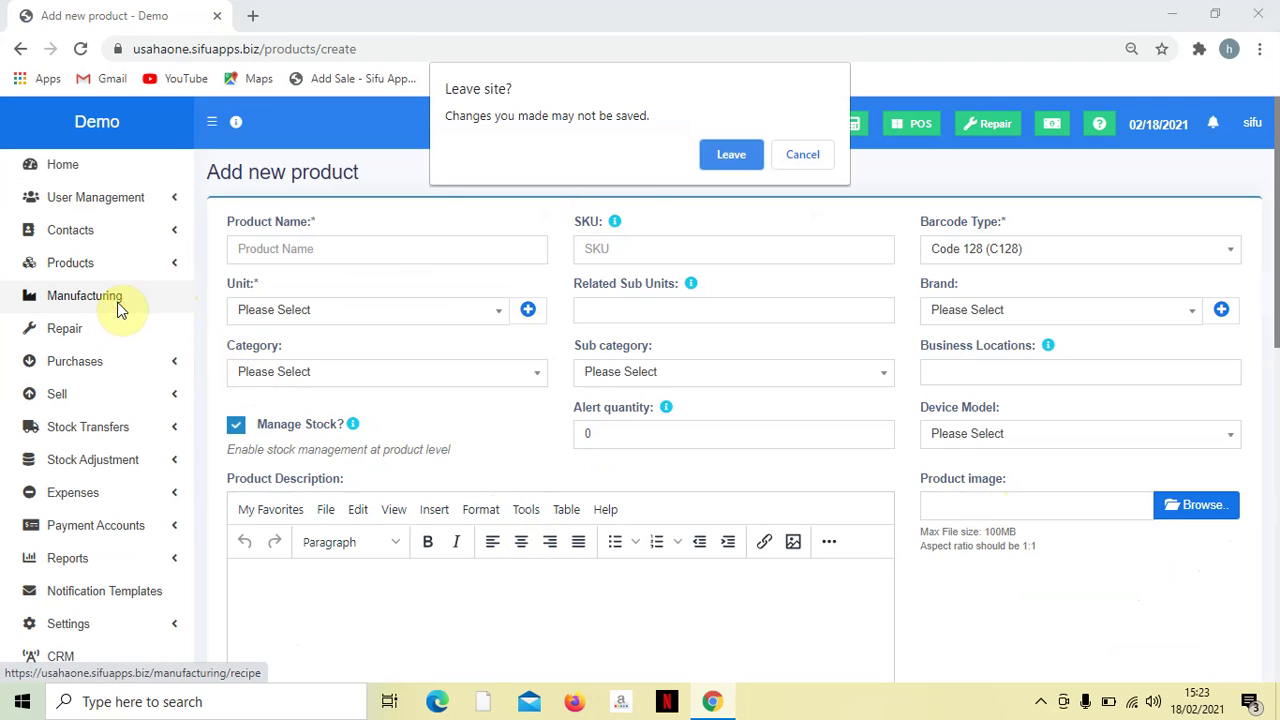
{"action": "left_click", "coordinate": [720, 158]}
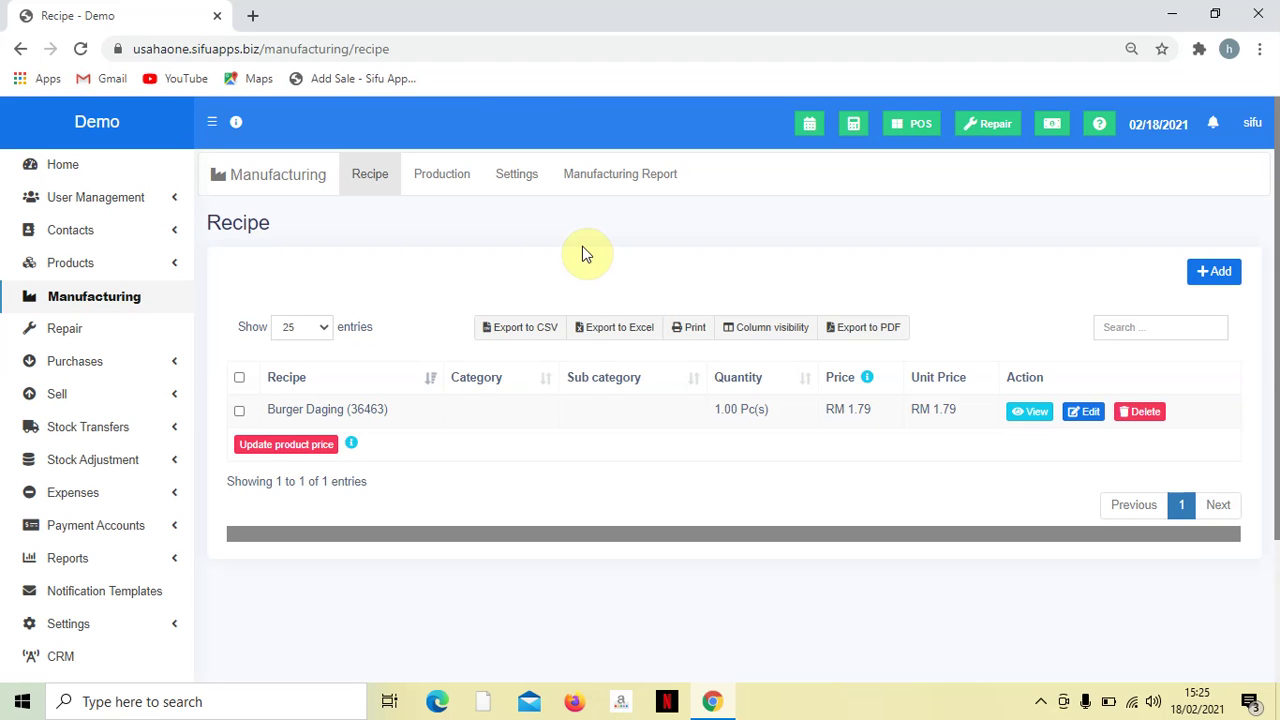
- Open the Repair dashboard showing job sheets by status and Top Trending Brands
{"action": "left_click", "coordinate": [111, 330]}
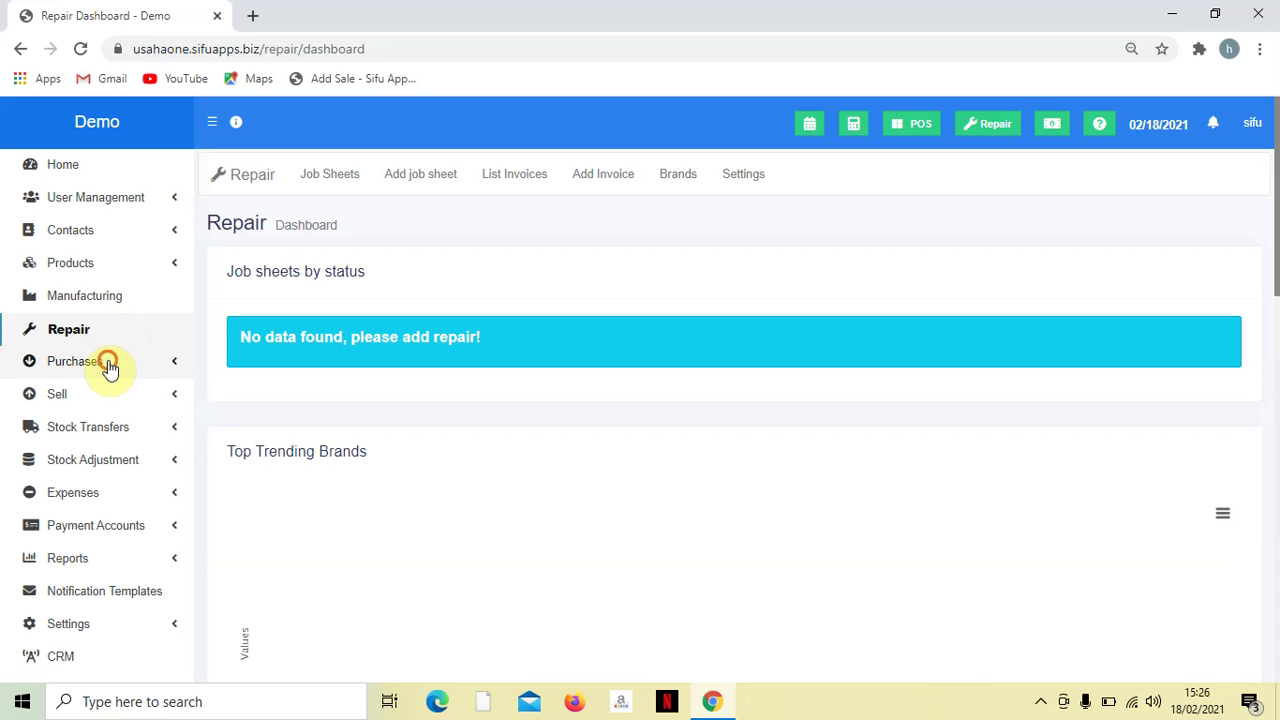
- Expand Purchases to show List Purchases, Add Purchase and List Purchase Return
{"action": "left_click", "coordinate": [108, 364]}
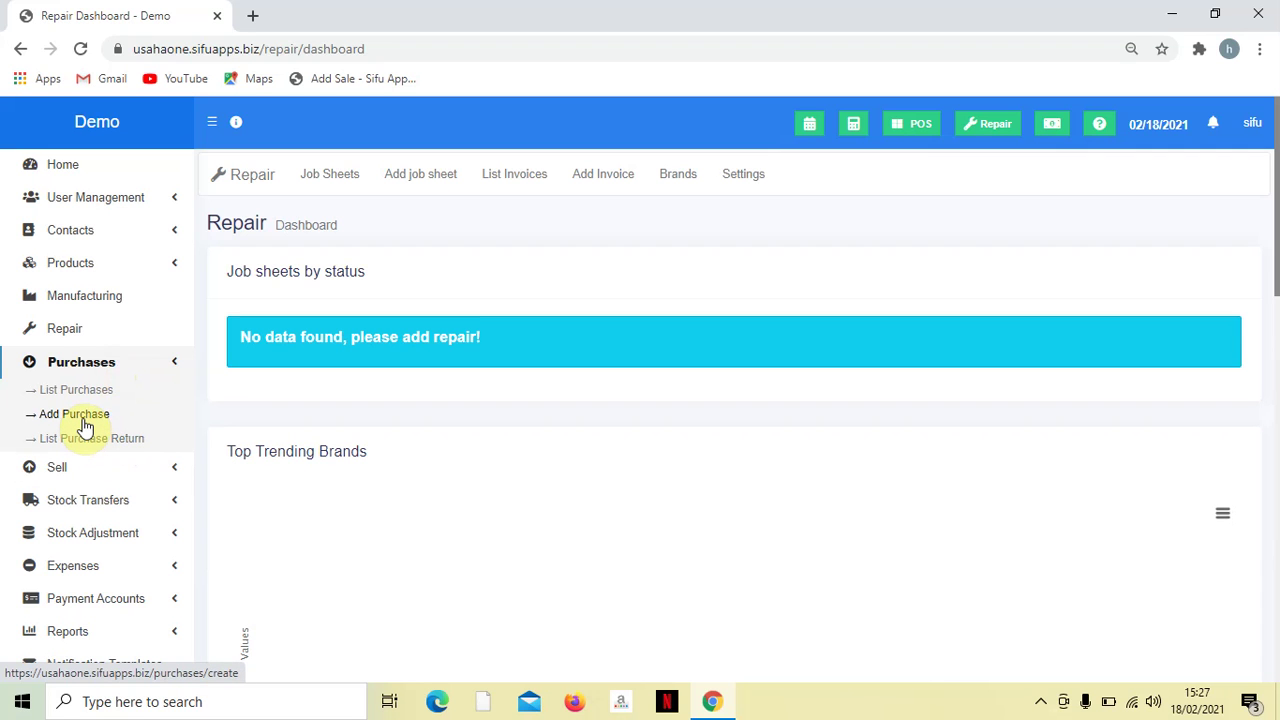
- Expand the Sell menu to list All sales, Add Sale, POS, quotations, returns, Shipments, Discounts and Import Sales
{"action": "left_click", "coordinate": [92, 467]}
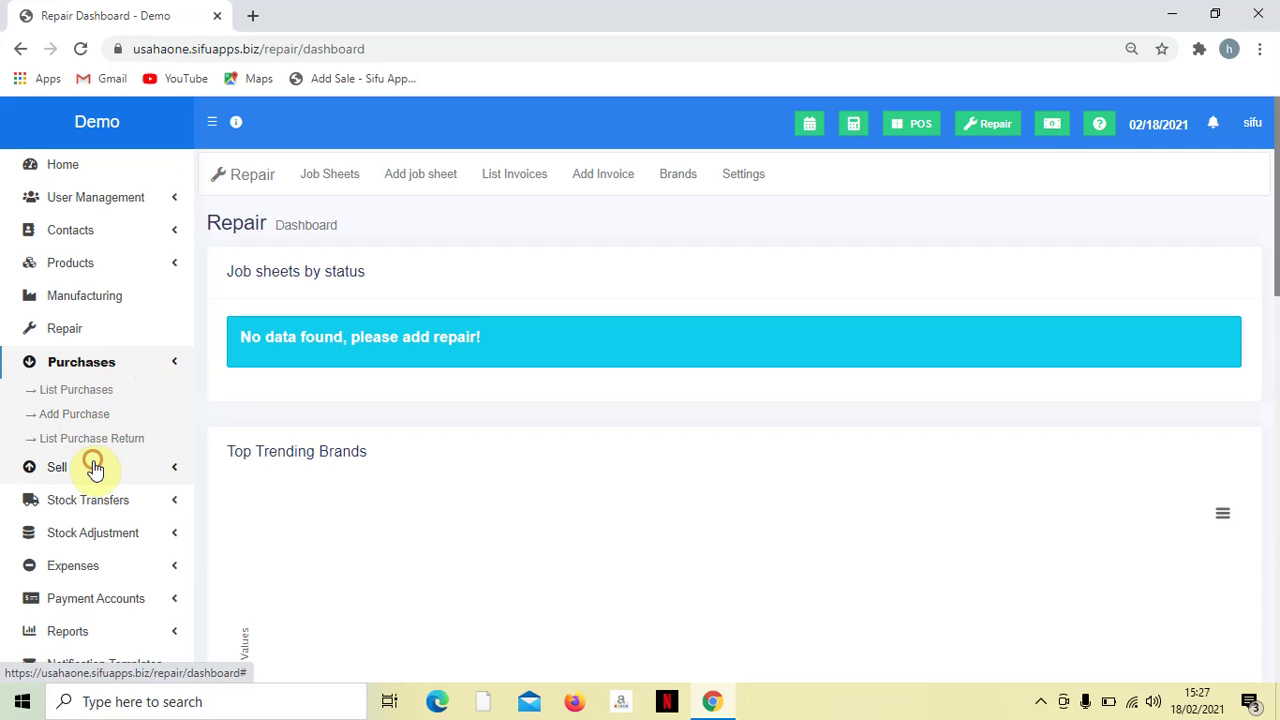
{"action": "scroll", "coordinate": [100, 475], "scroll_direction": "down", "scroll_amount": 2}
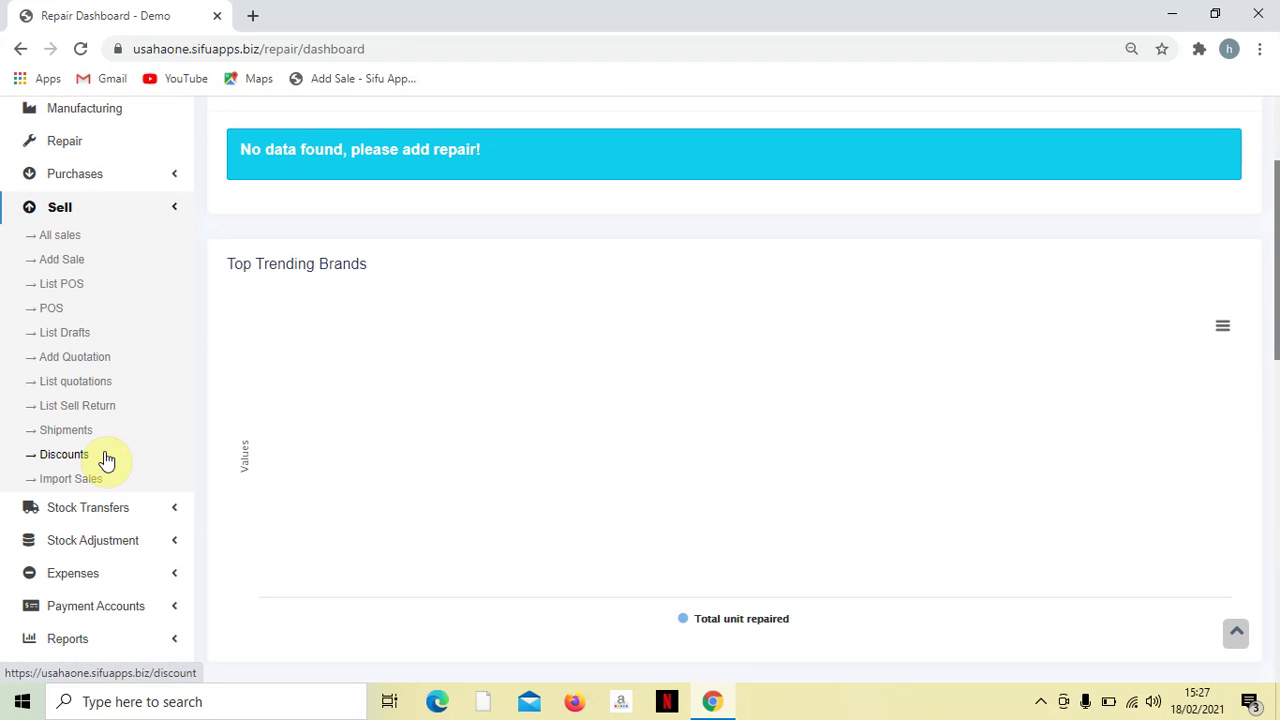
{"action": "scroll", "coordinate": [80, 429], "scroll_direction": "up", "scroll_amount": 1}
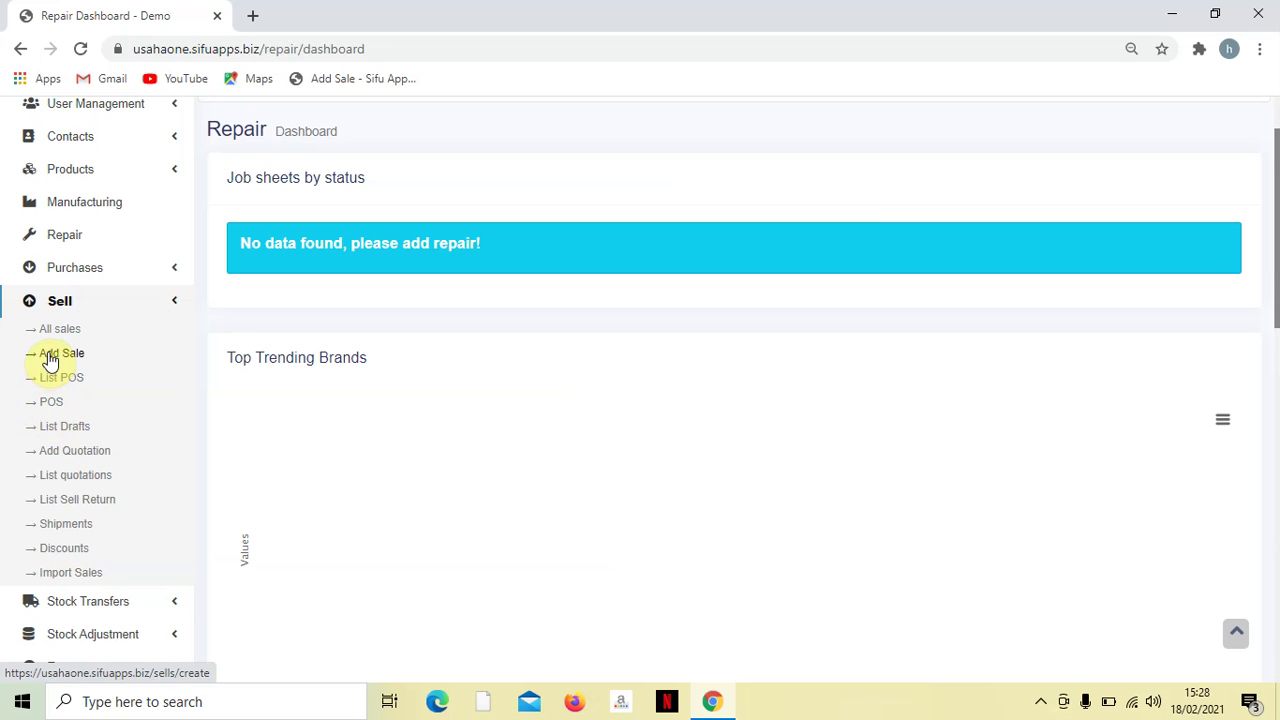
{"action": "left_click", "coordinate": [58, 362]}
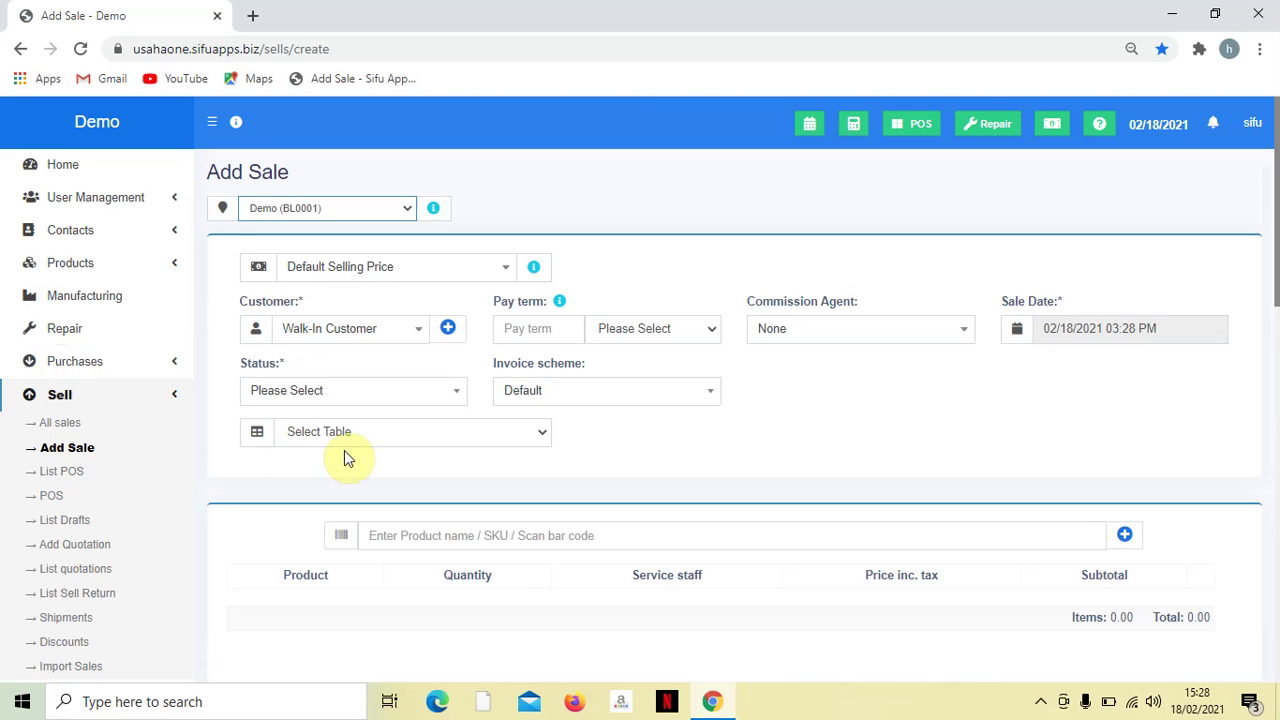
{"action": "scroll", "coordinate": [346, 455], "scroll_direction": "down", "scroll_amount": 4}
{"action": "scroll", "coordinate": [375, 186], "scroll_direction": "up", "scroll_amount": 2}
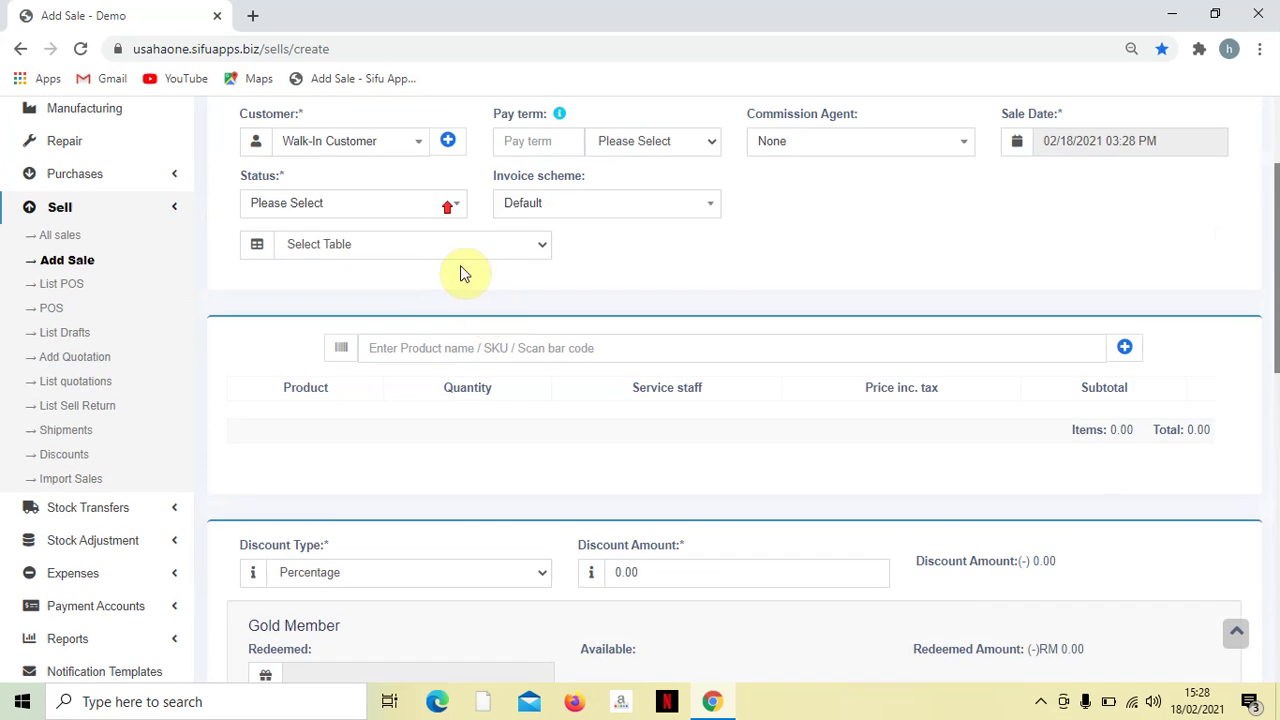
{"action": "scroll", "coordinate": [494, 343], "scroll_direction": "down", "scroll_amount": 4}
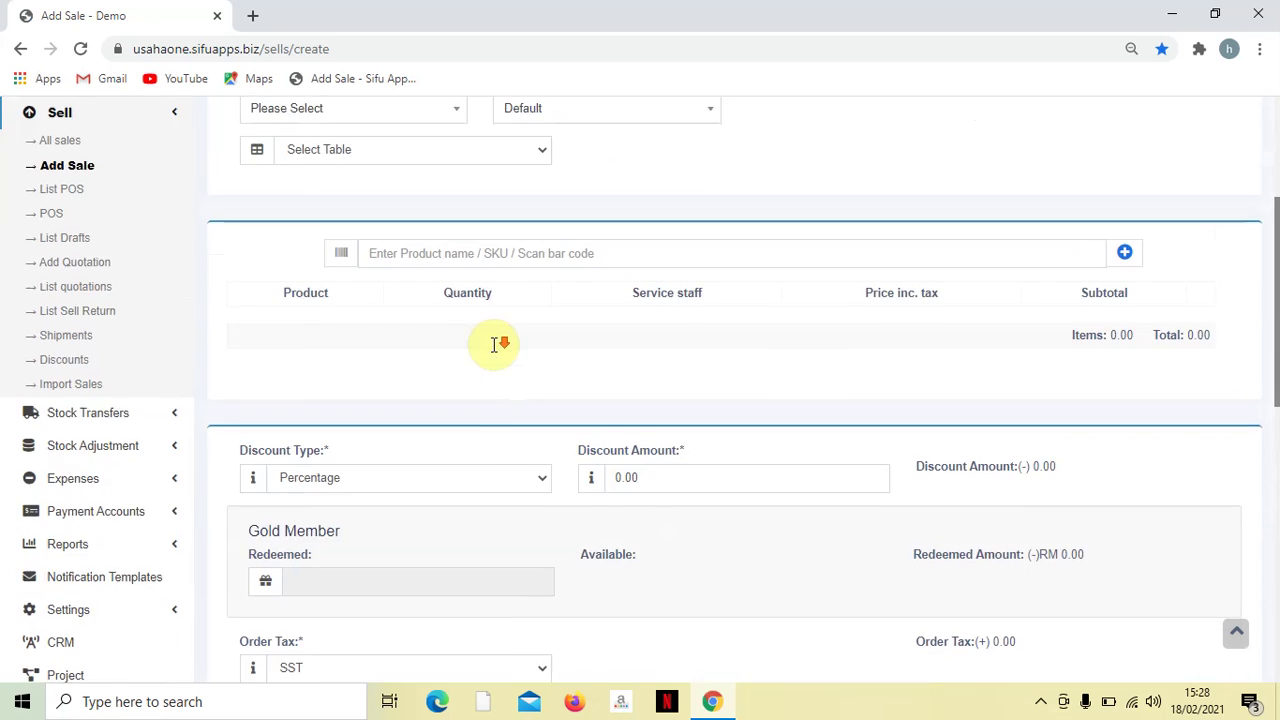
{"action": "scroll", "coordinate": [480, 363], "scroll_direction": "up", "scroll_amount": 3}
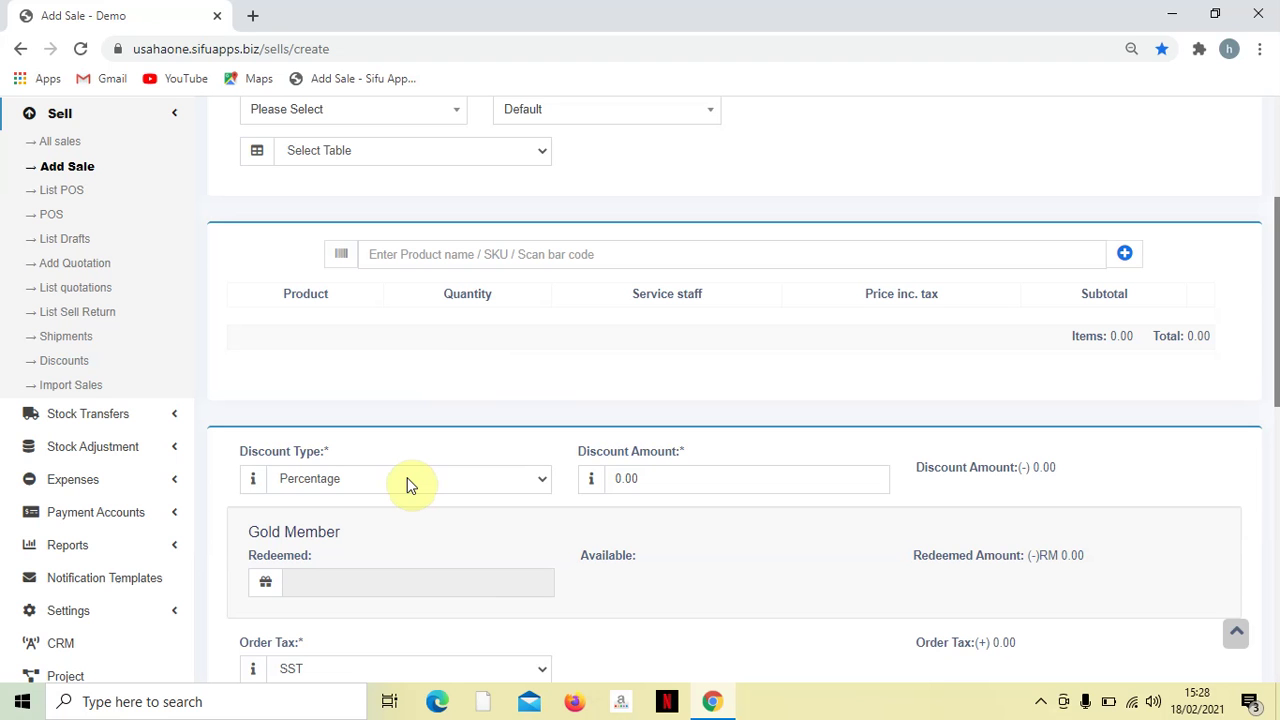
{"action": "scroll", "coordinate": [407, 485], "scroll_direction": "down", "scroll_amount": 2}
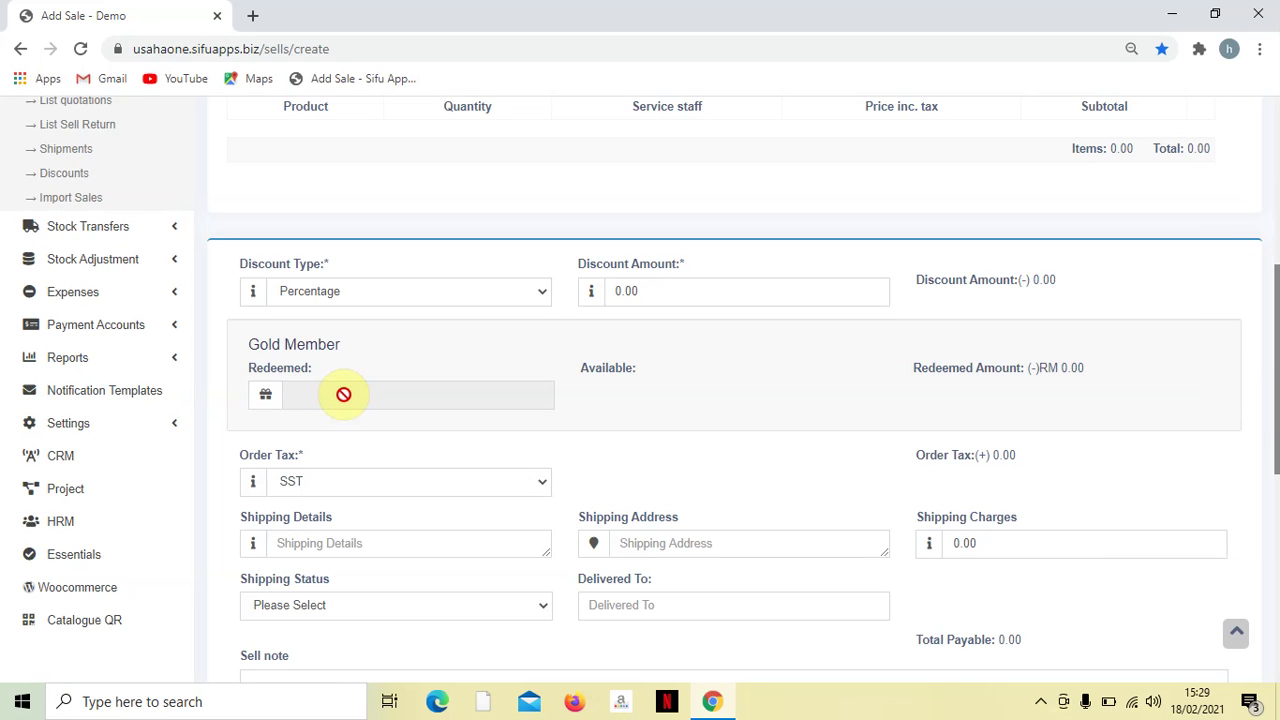
{"action": "scroll", "coordinate": [366, 404], "scroll_direction": "down", "scroll_amount": 3}
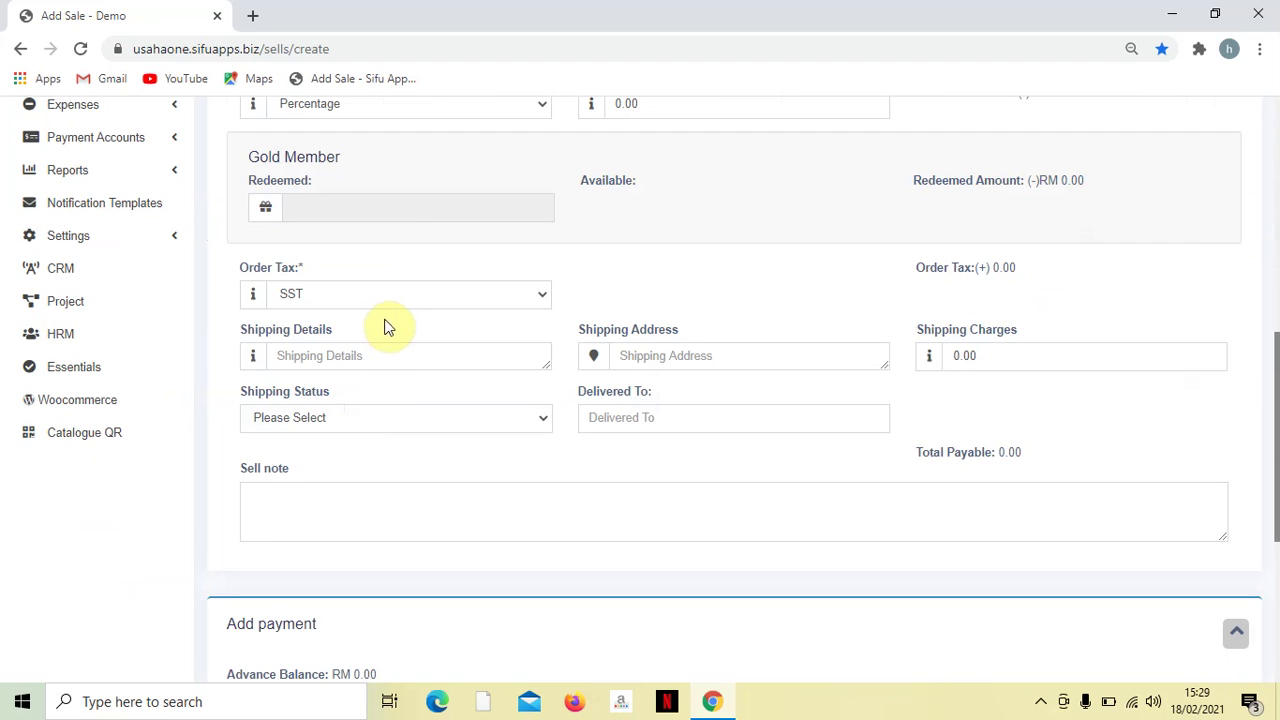
{"action": "scroll", "coordinate": [443, 400], "scroll_direction": "down", "scroll_amount": 3}
{"action": "scroll", "coordinate": [706, 455], "scroll_direction": "up", "scroll_amount": 5}
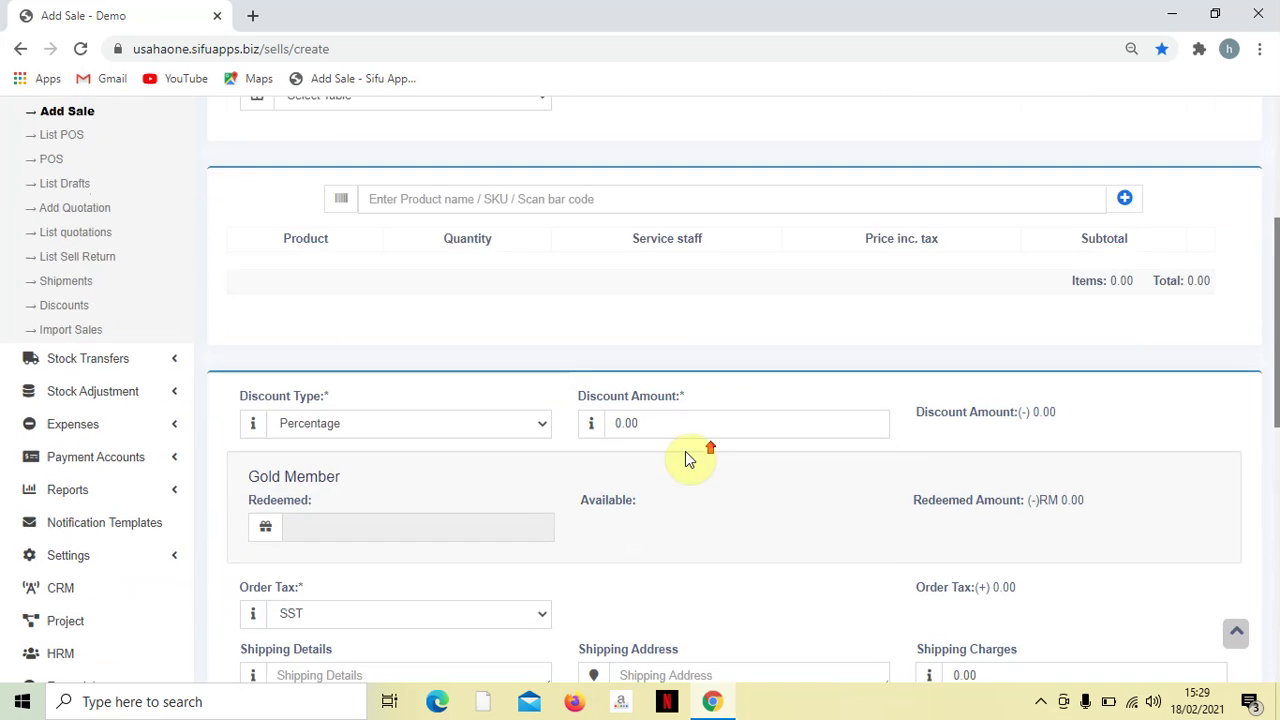
{"action": "scroll", "coordinate": [395, 470], "scroll_direction": "up", "scroll_amount": 4}
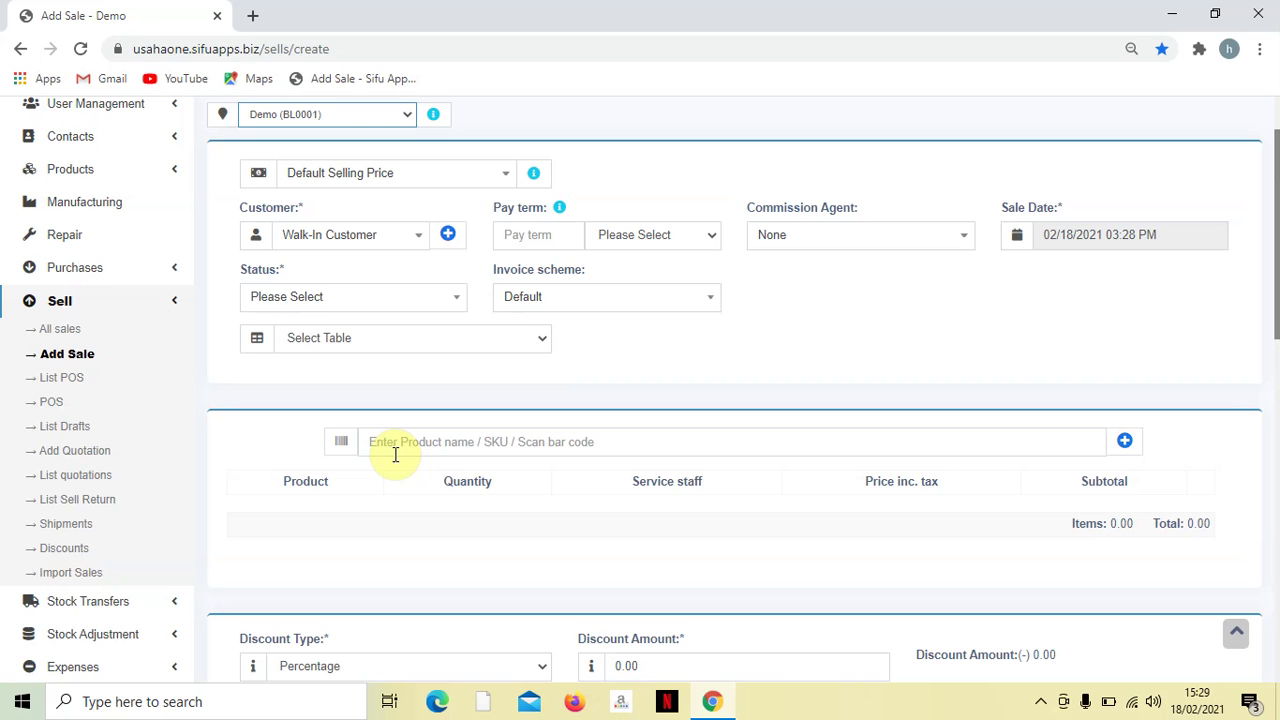
{"action": "scroll", "coordinate": [457, 480], "scroll_direction": "down", "scroll_amount": 10}
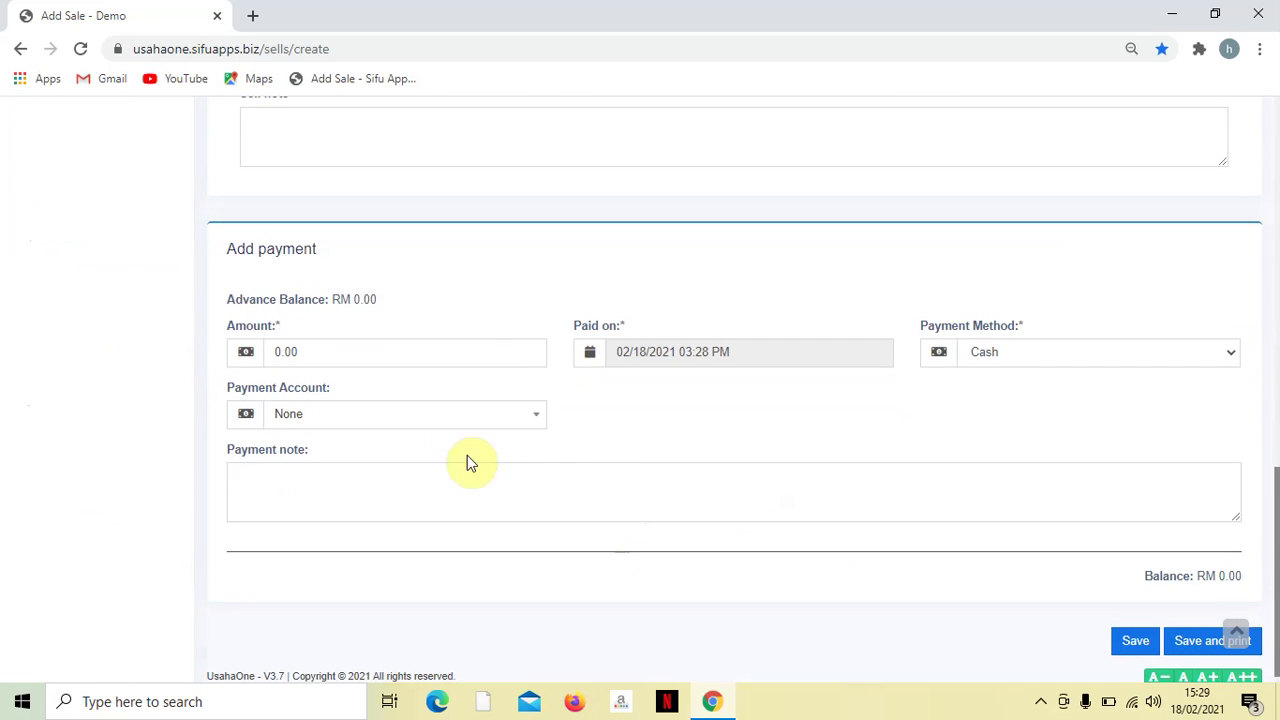
{"action": "scroll", "coordinate": [453, 436], "scroll_direction": "up", "scroll_amount": 2}
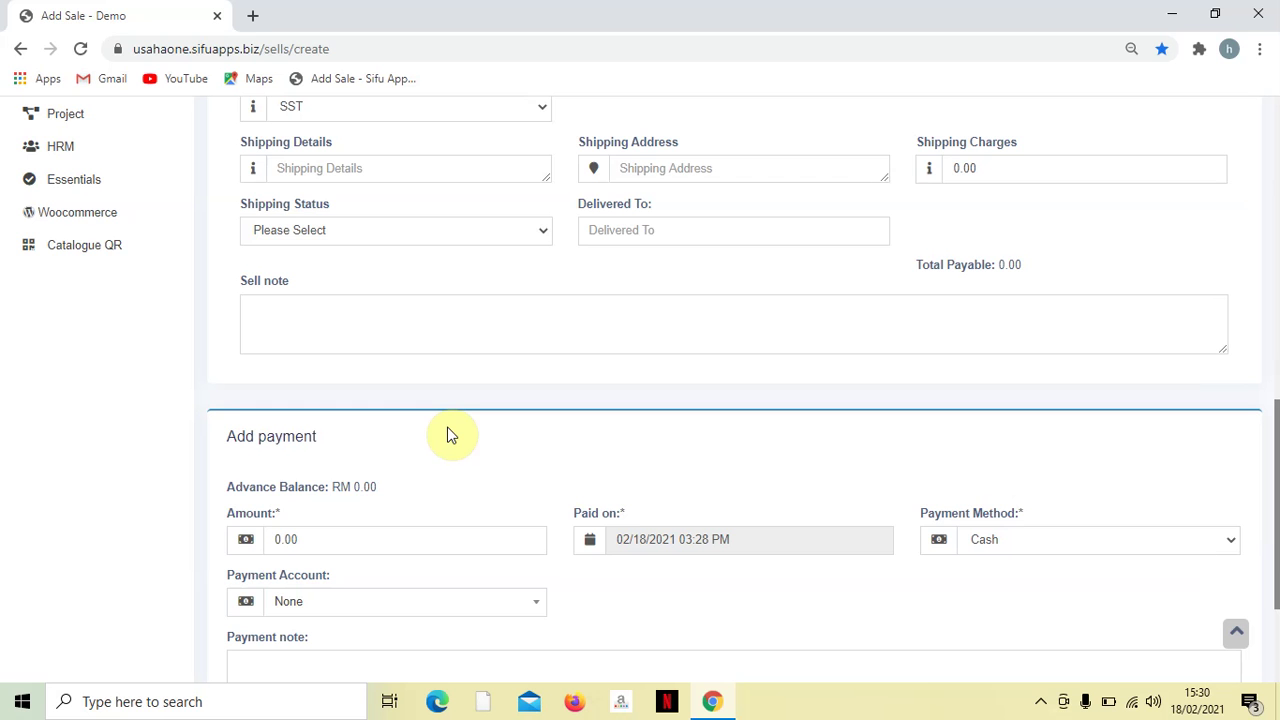
{"action": "scroll", "coordinate": [464, 435], "scroll_direction": "up", "scroll_amount": 4}
{"action": "scroll", "coordinate": [464, 435], "scroll_direction": "down", "scroll_amount": 1}
{"action": "scroll", "coordinate": [464, 435], "scroll_direction": "up", "scroll_amount": 4}
{"action": "scroll", "coordinate": [464, 435], "scroll_direction": "up", "scroll_amount": 1}
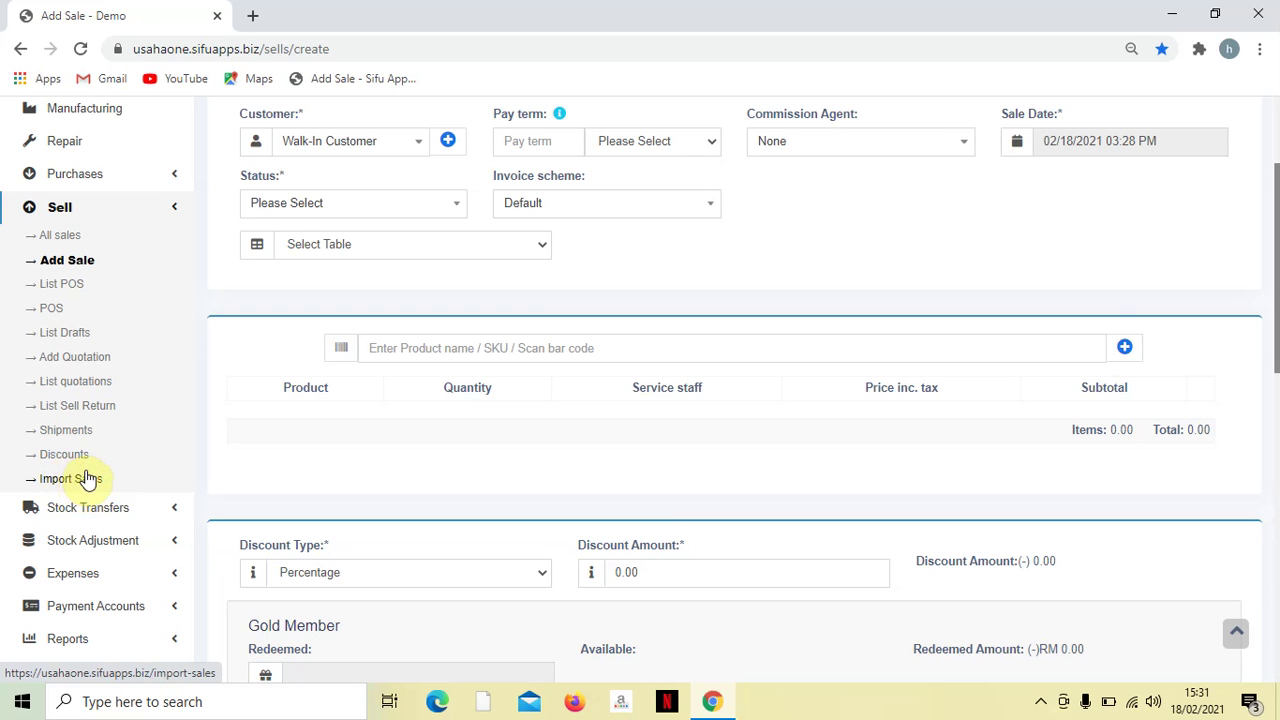
- Expand Stock Transfers to show List Stock Transfers and Add Stock Transfer
{"action": "scroll", "coordinate": [91, 488], "scroll_direction": "down", "scroll_amount": 1}
{"action": "scroll", "coordinate": [100, 500], "scroll_direction": "up", "scroll_amount": 1}
{"action": "left_click", "coordinate": [108, 508]}
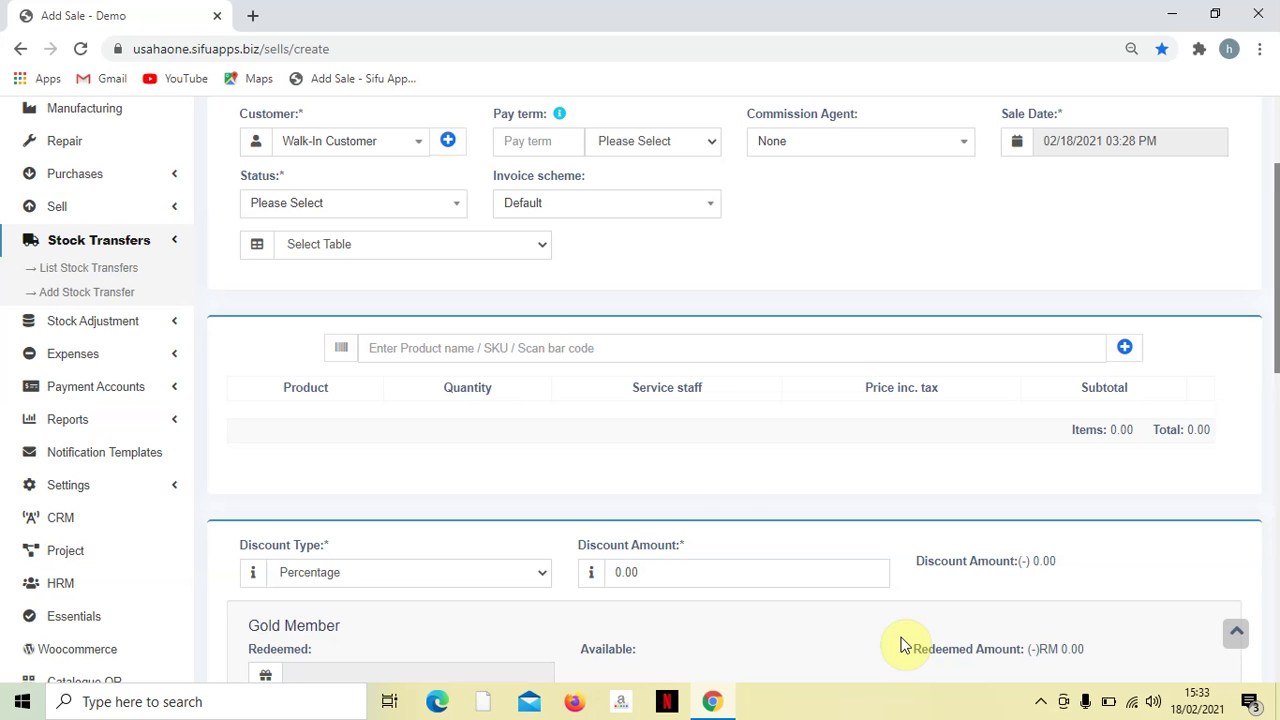
- Expand Stock Adjustment to show List Stock Adjustments and Add Stock Adjustment
{"action": "left_click", "coordinate": [148, 328]}
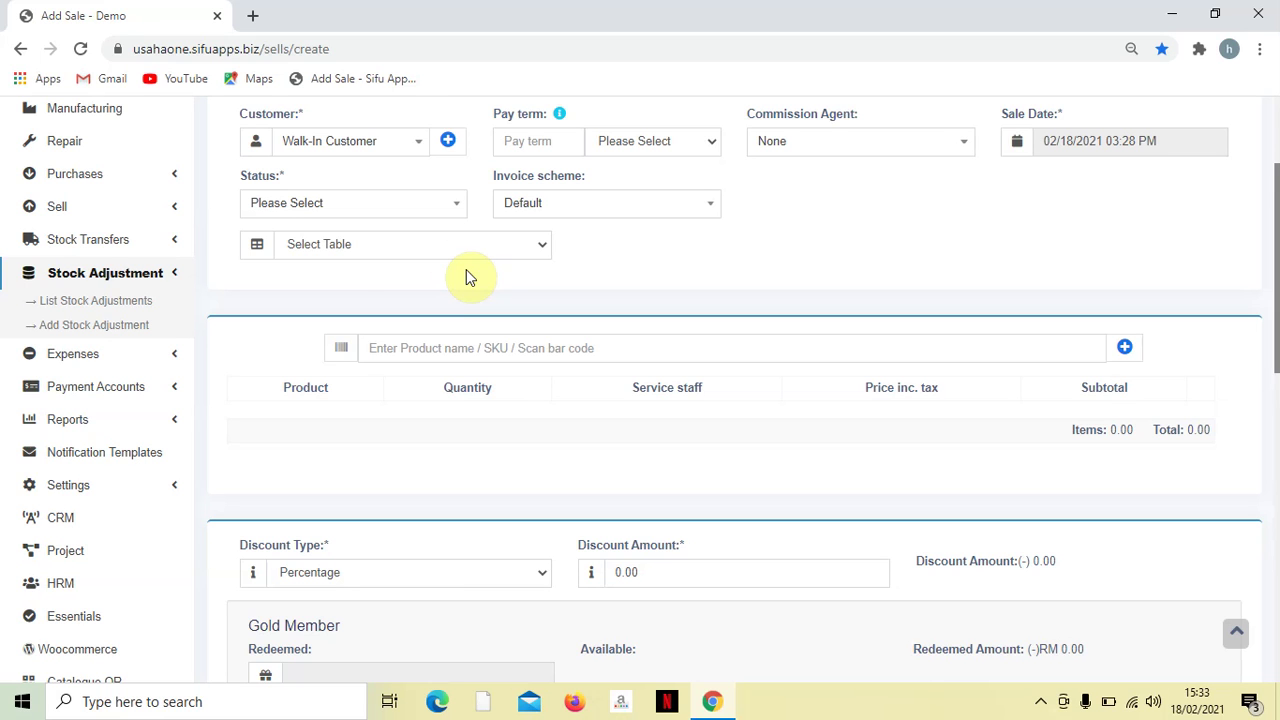
- Expand Expenses to show List Expenses, Add Expense and Expense Categories
{"action": "left_click", "coordinate": [129, 362]}
{"action": "scroll", "coordinate": [194, 320], "scroll_direction": "down", "scroll_amount": 1}
{"action": "scroll", "coordinate": [190, 325], "scroll_direction": "up", "scroll_amount": 2}
{"action": "scroll", "coordinate": [190, 325], "scroll_direction": "down", "scroll_amount": 2}
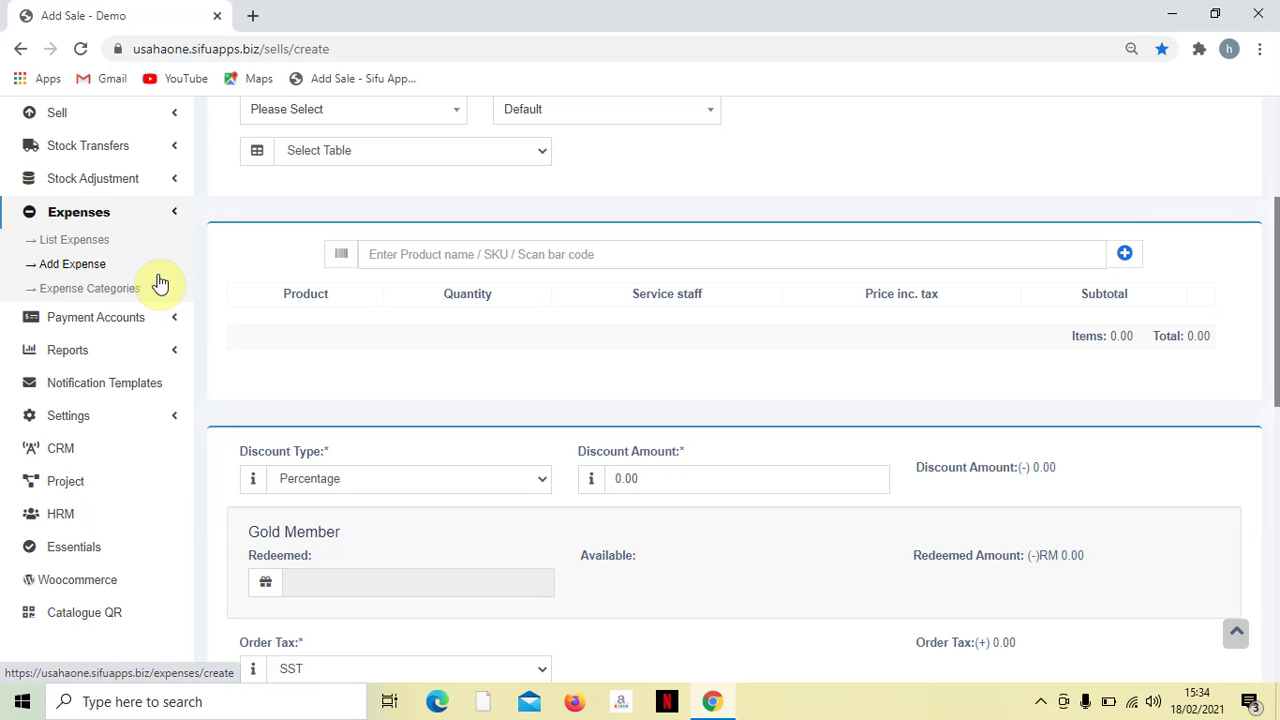
- Expand Payment Accounts to list Accounts, Balance Sheet, Trial Balance, Cash Flow and Payment Account Report
{"action": "left_click", "coordinate": [157, 319]}
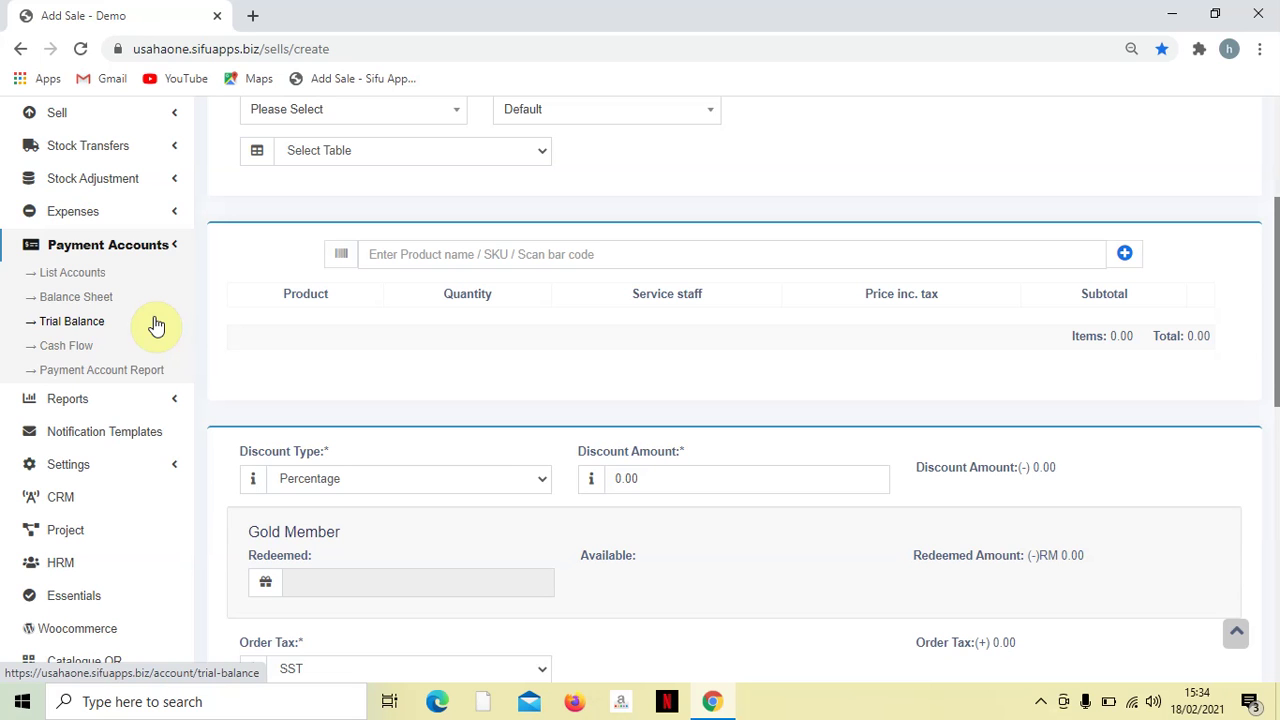
- Expand Reports to list Profit / Loss, Expense, Stock, Trending Products and other reports
{"action": "left_click", "coordinate": [134, 398]}
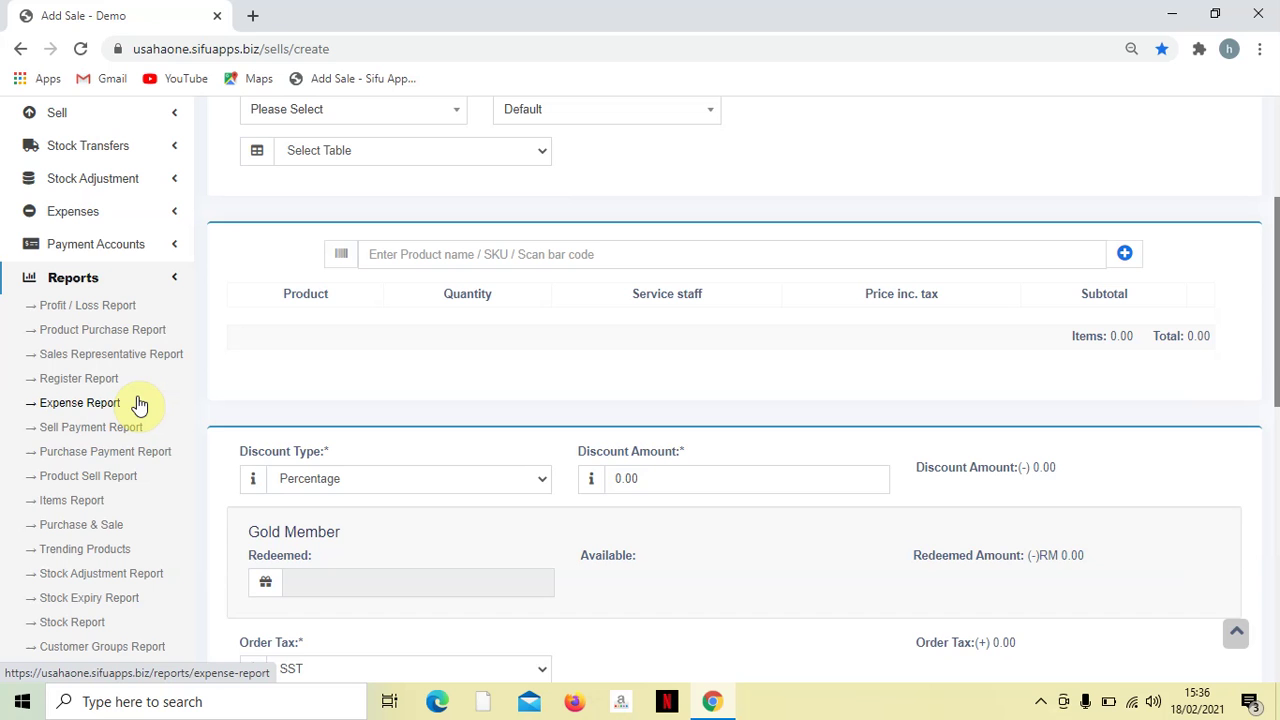
- Go to the Notification Templates page showing the Send Ledger email template
{"action": "scroll", "coordinate": [114, 406], "scroll_direction": "down", "scroll_amount": 5}
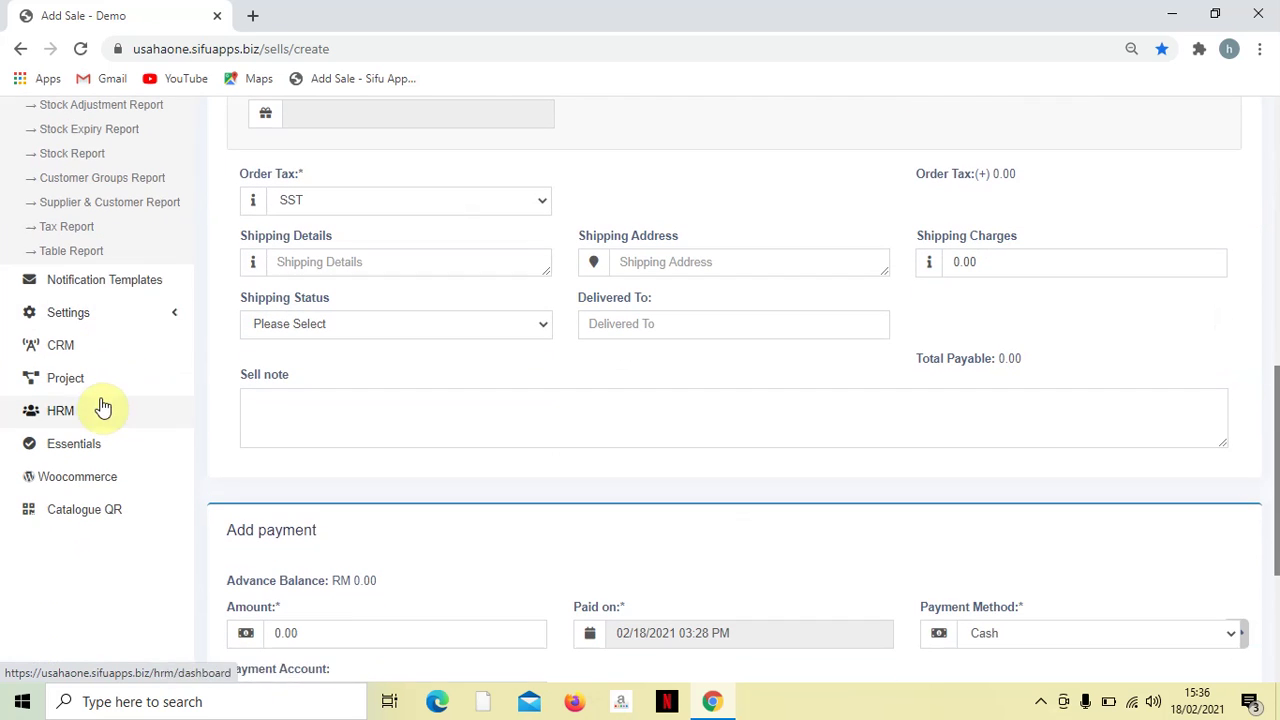
{"action": "left_click", "coordinate": [110, 288]}
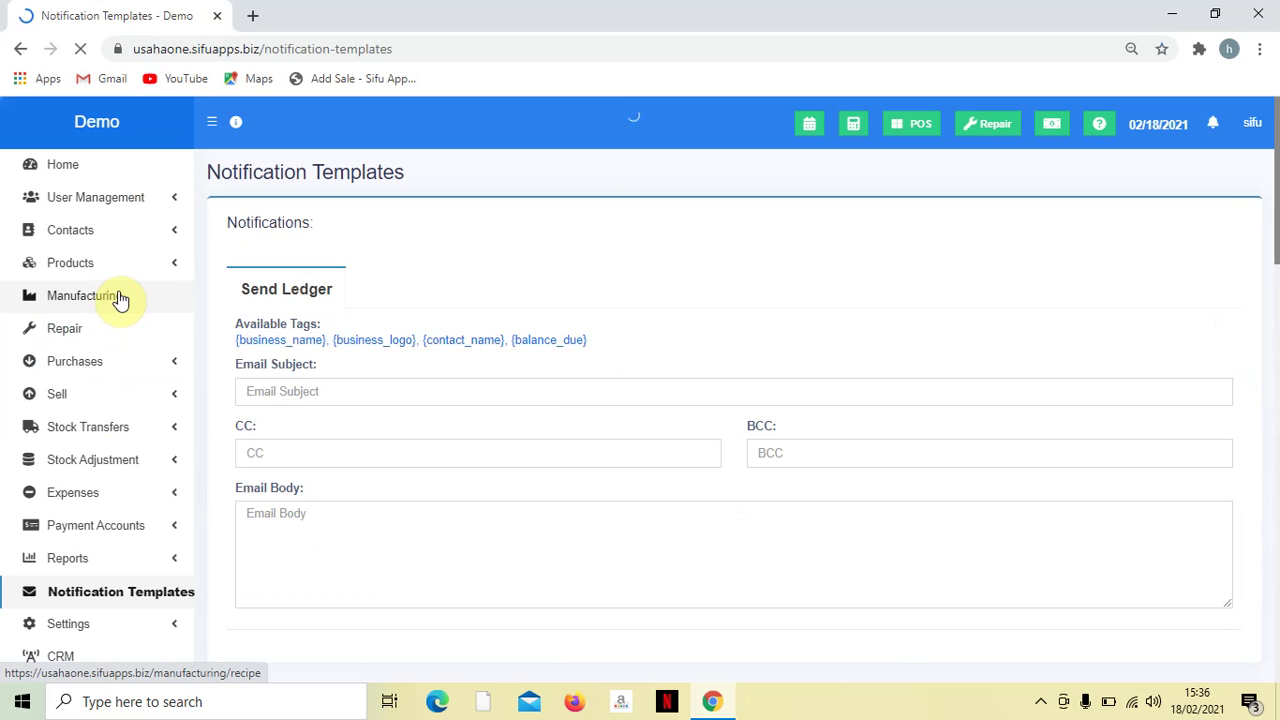
- Scroll through the Customer New Sale and Supplier New Order notification email templates
{"action": "scroll", "coordinate": [478, 425], "scroll_direction": "down", "scroll_amount": 3}
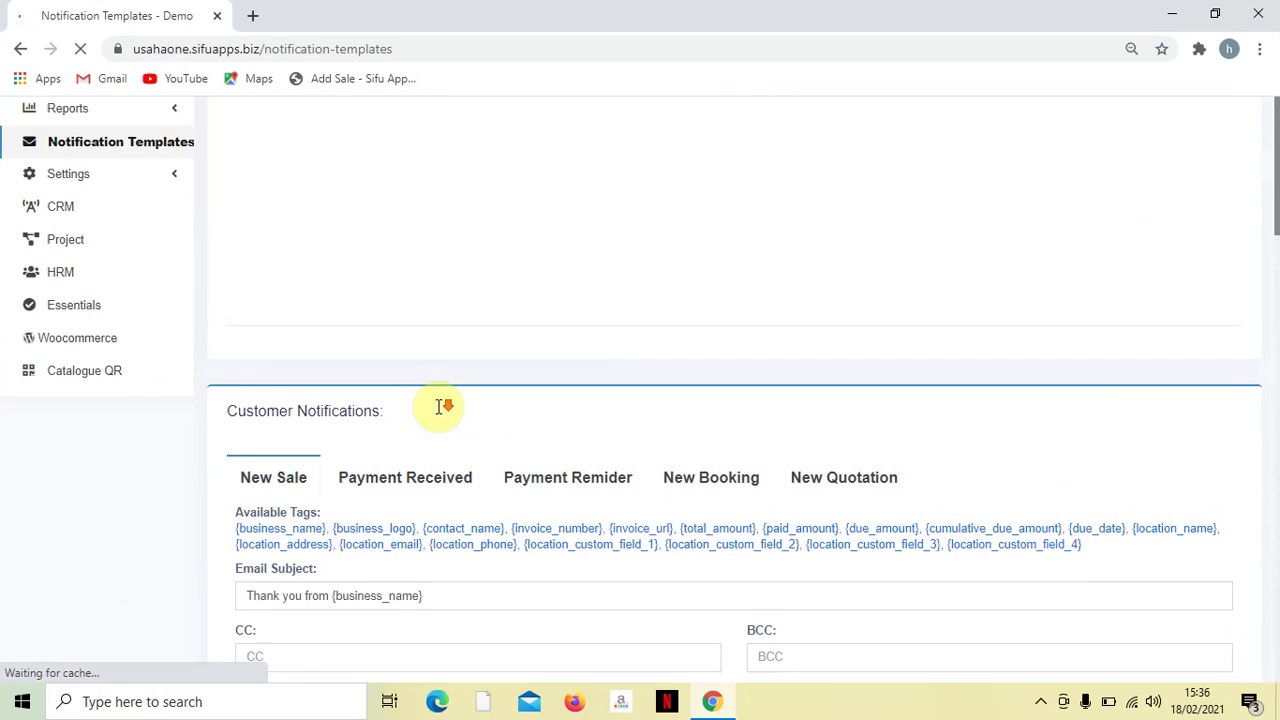
{"action": "scroll", "coordinate": [440, 407], "scroll_direction": "down", "scroll_amount": 6}
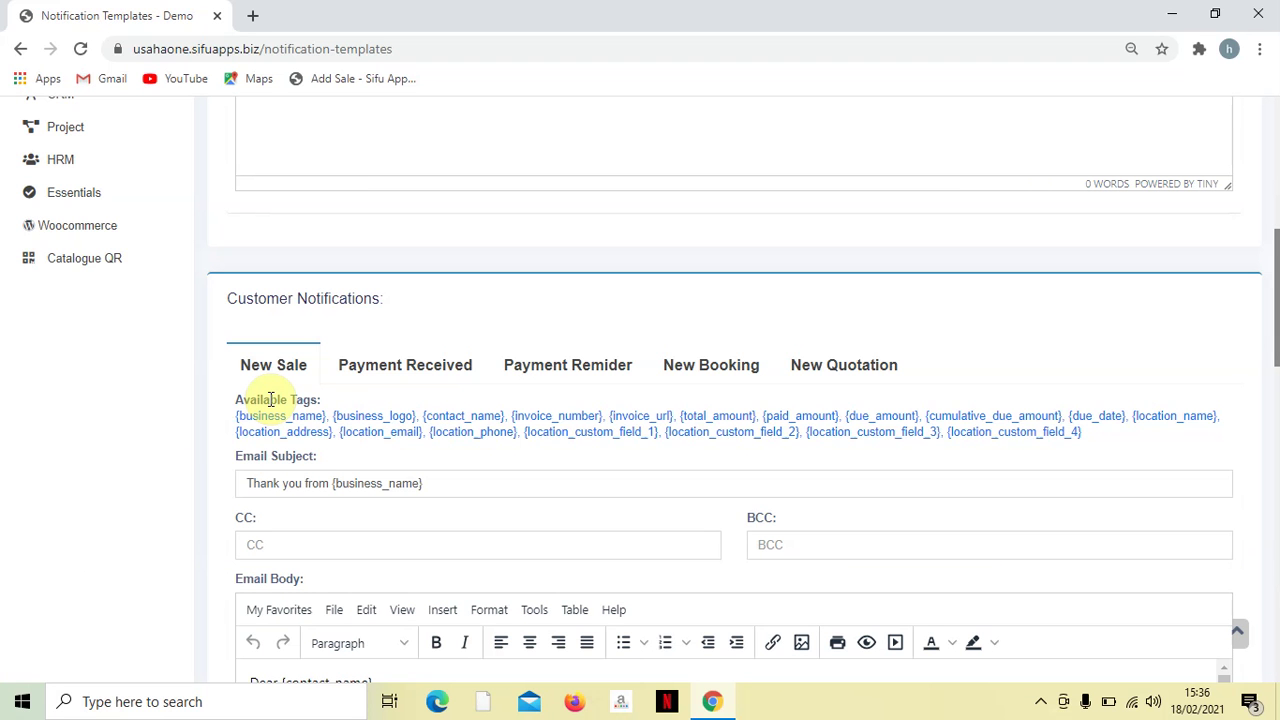
{"action": "scroll", "coordinate": [270, 398], "scroll_direction": "down", "scroll_amount": 5}
{"action": "scroll", "coordinate": [274, 369], "scroll_direction": "down", "scroll_amount": 3}
{"action": "scroll", "coordinate": [272, 376], "scroll_direction": "down", "scroll_amount": 1}
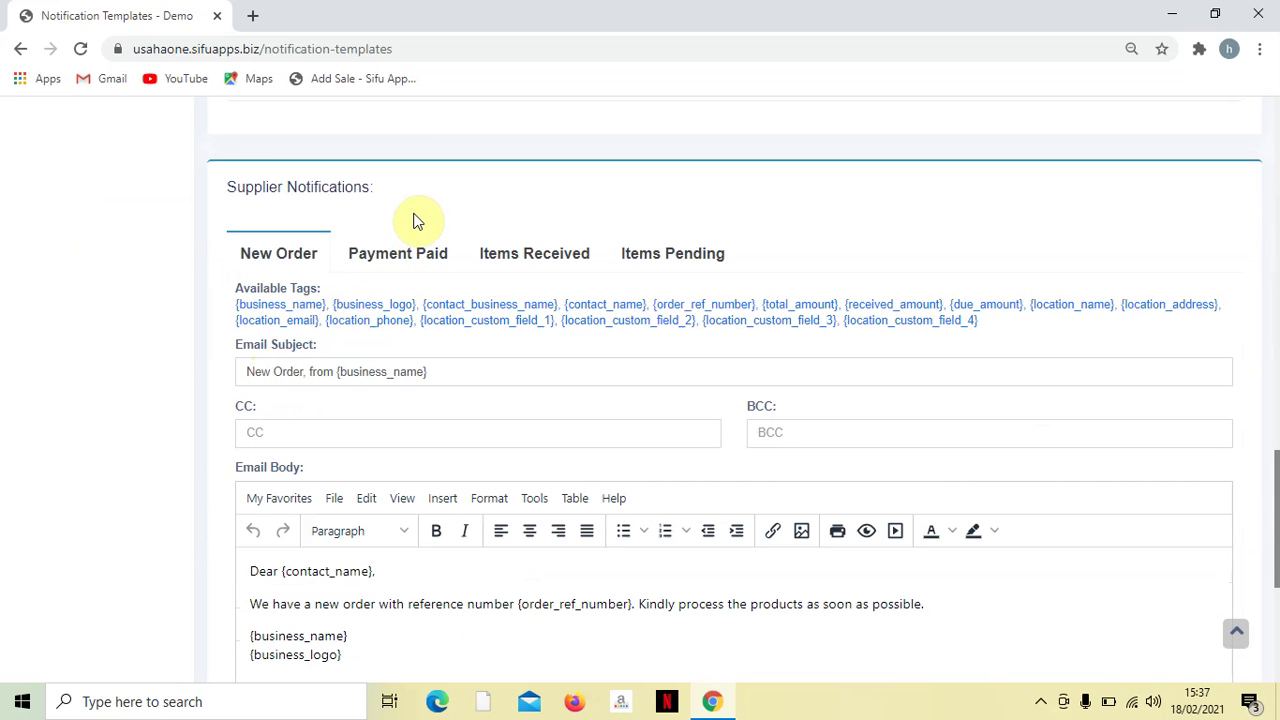
{"action": "scroll", "coordinate": [646, 528], "scroll_direction": "down", "scroll_amount": 4}
{"action": "scroll", "coordinate": [600, 485], "scroll_direction": "up", "scroll_amount": 15}
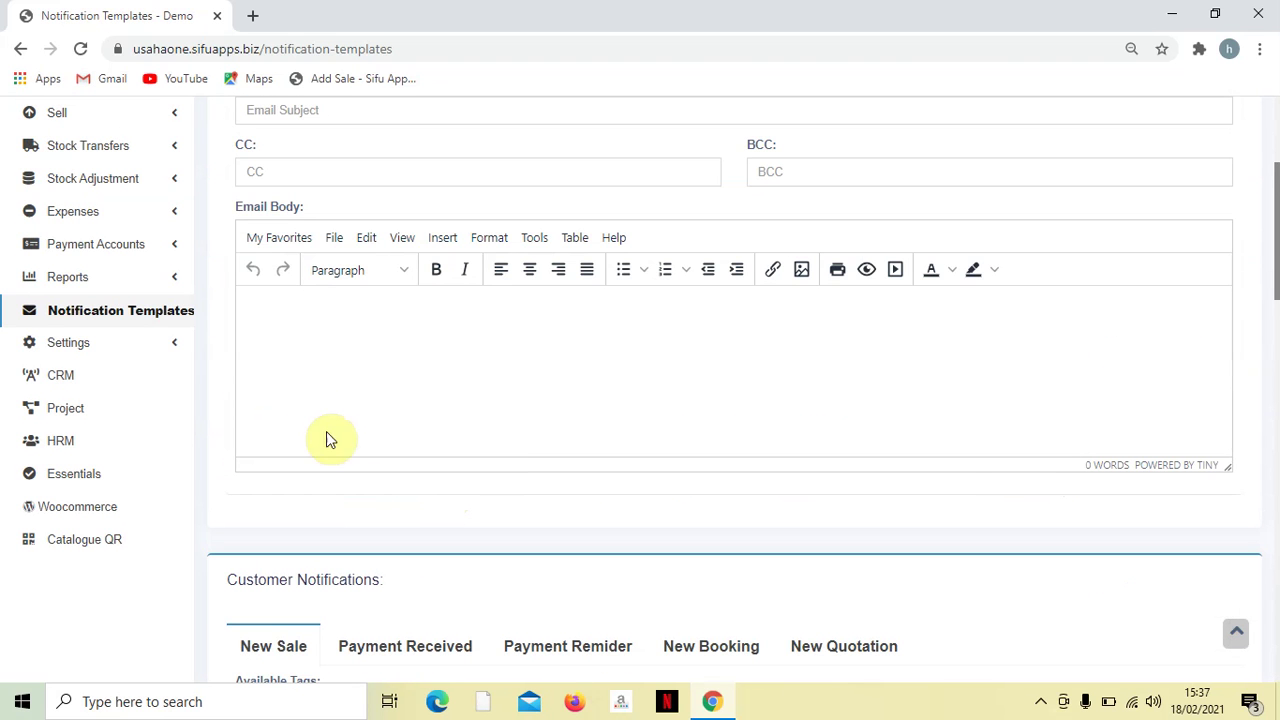
- Expand the Settings pages, then go to the CRM module
{"action": "left_click", "coordinate": [85, 356]}
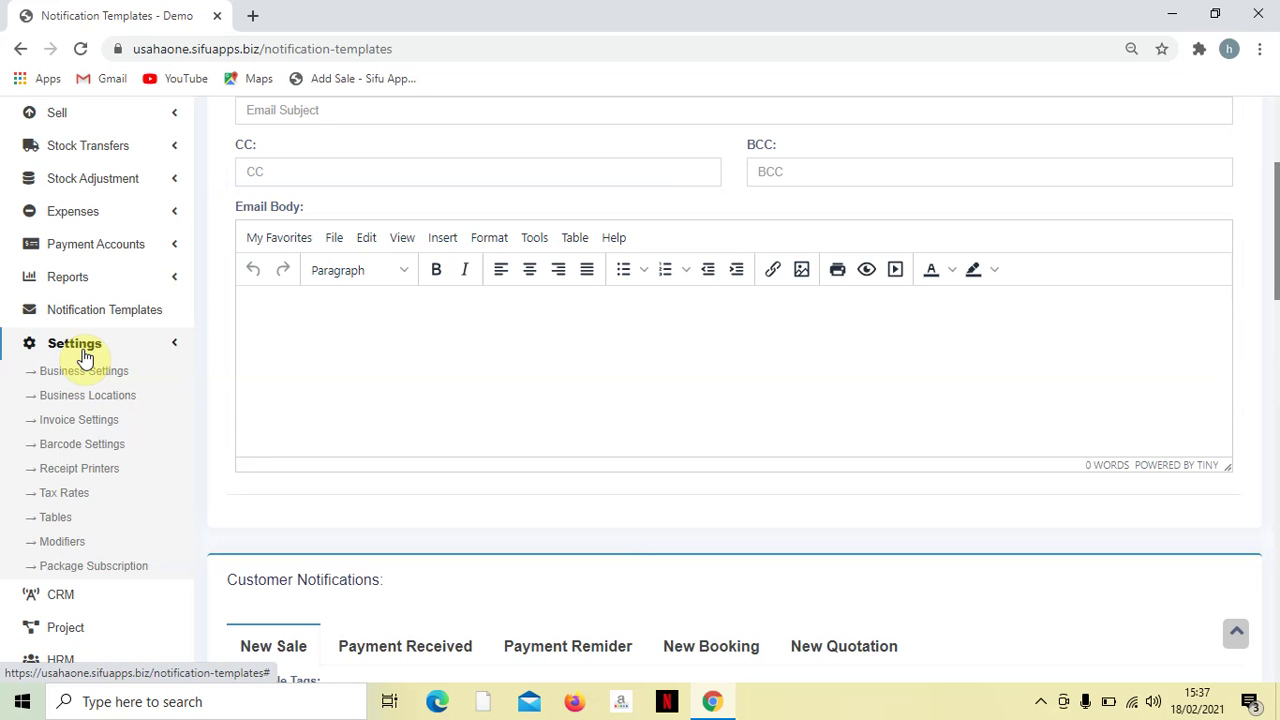
{"action": "scroll", "coordinate": [86, 352], "scroll_direction": "down", "scroll_amount": 3}
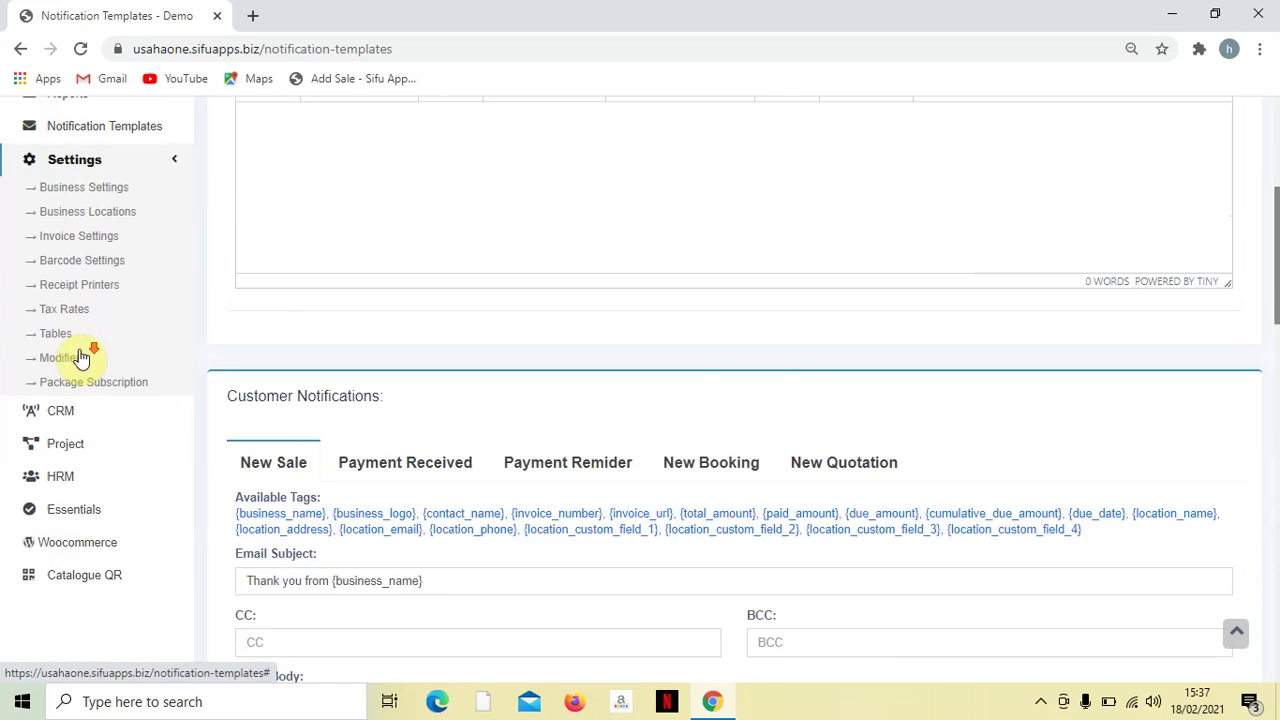
{"action": "left_click", "coordinate": [88, 330]}
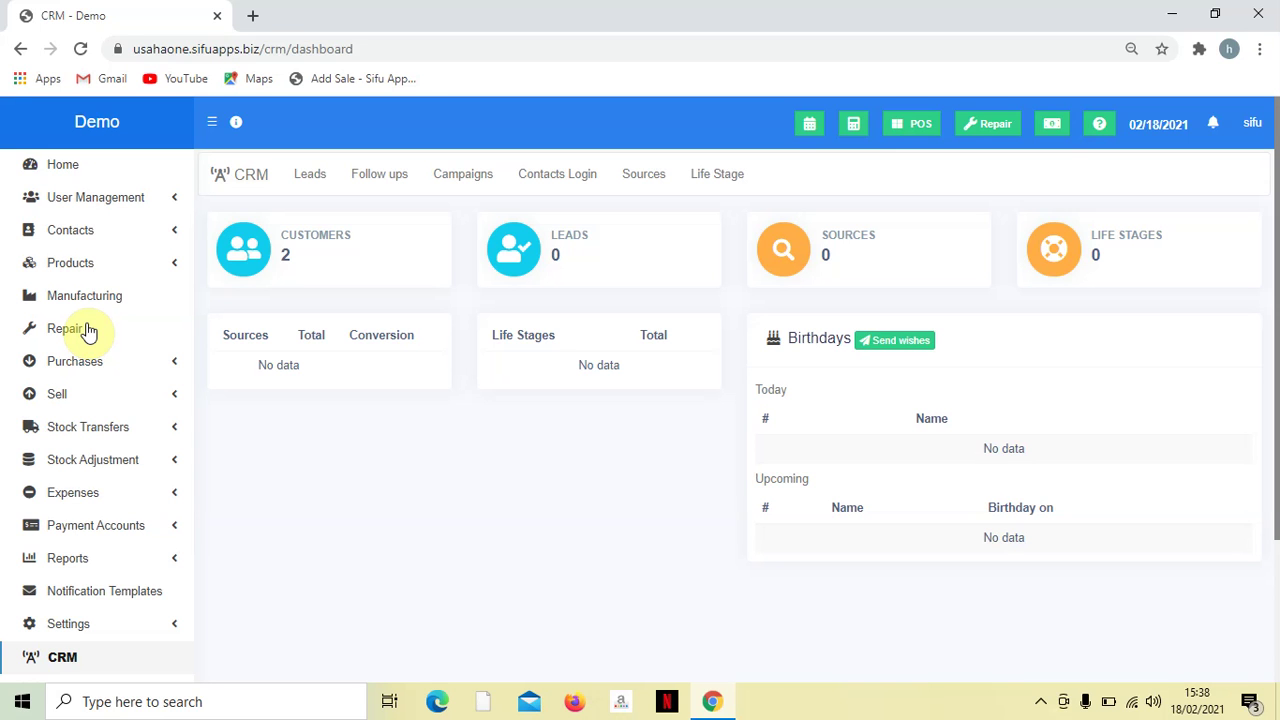
- Scroll the CRM dashboard to see empty sources, life stages and birthday sections
{"action": "scroll", "coordinate": [95, 370], "scroll_direction": "down", "scroll_amount": 2}
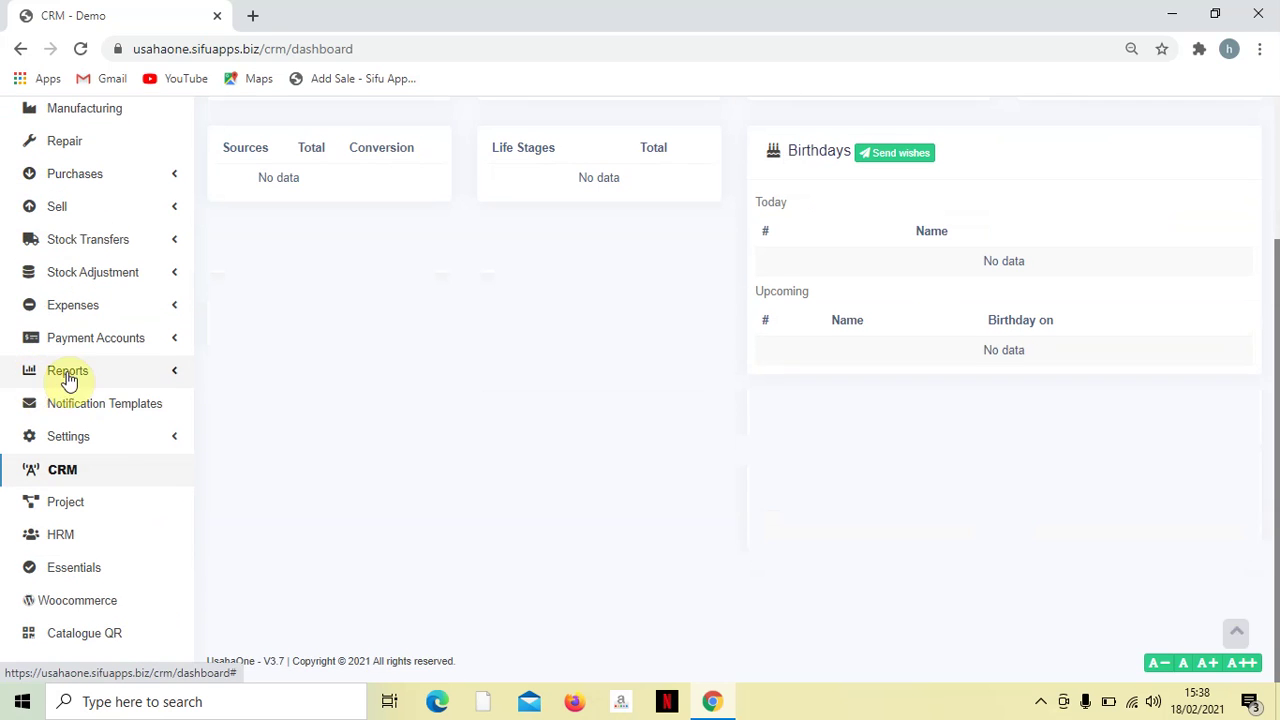
- Show the Project module's list view, which reports 'Projects not found!' under its status, end date and category filters
{"action": "left_click", "coordinate": [118, 503]}
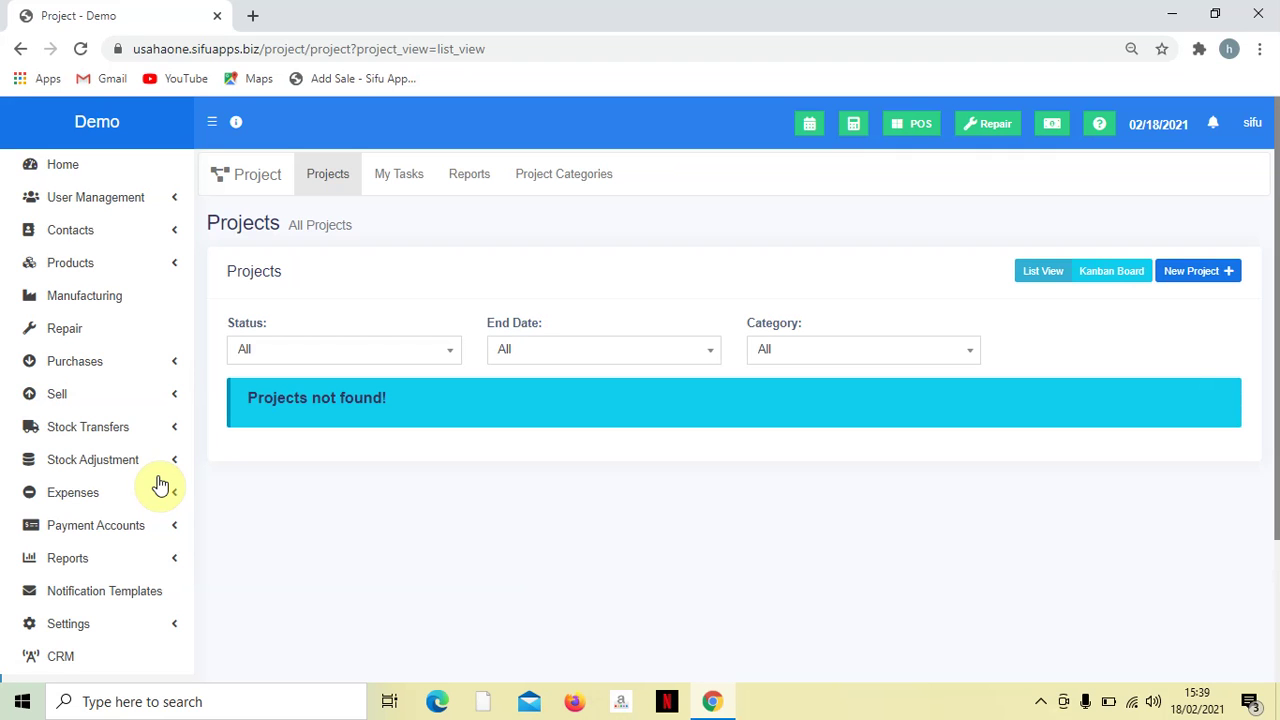
{"action": "scroll", "coordinate": [143, 500], "scroll_direction": "down", "scroll_amount": 2}
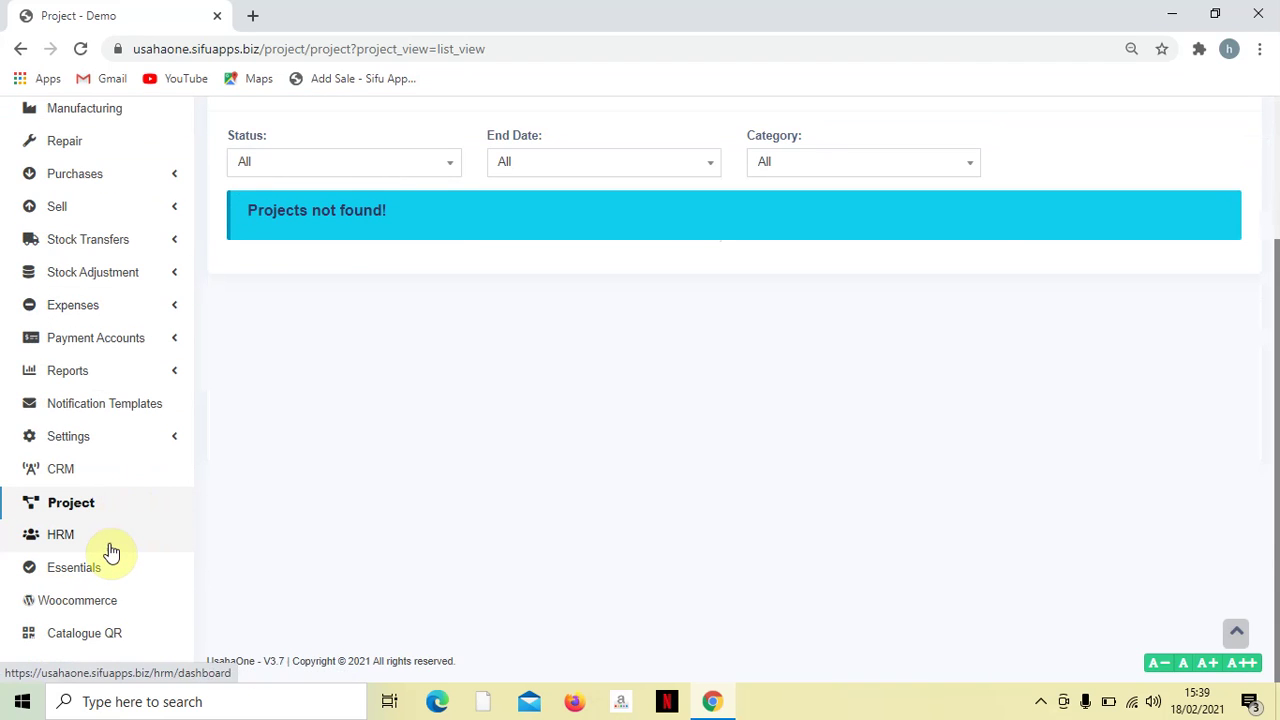
- Review the HRM dashboard's leaves, holidays and attendance summaries, then move on to the Essentials To Do page
{"action": "left_click", "coordinate": [112, 551]}
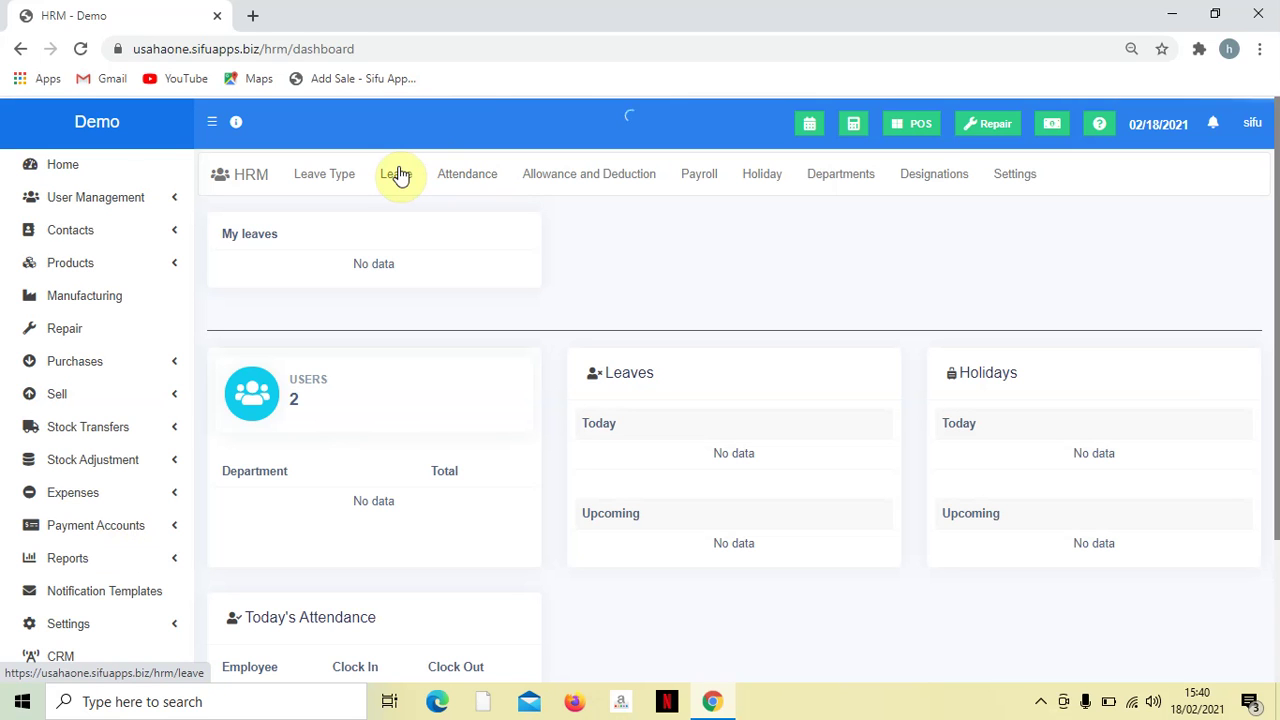
{"action": "scroll", "coordinate": [171, 309], "scroll_direction": "down", "scroll_amount": 2}
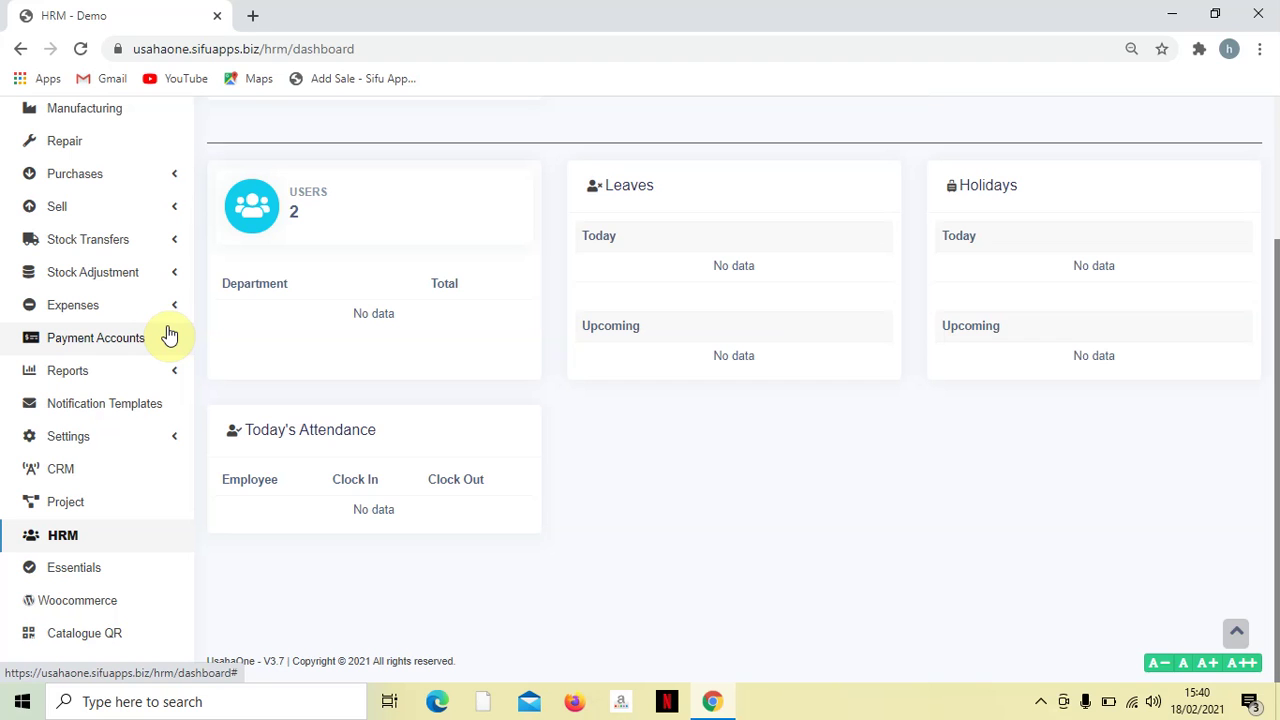
{"action": "left_click", "coordinate": [93, 569]}
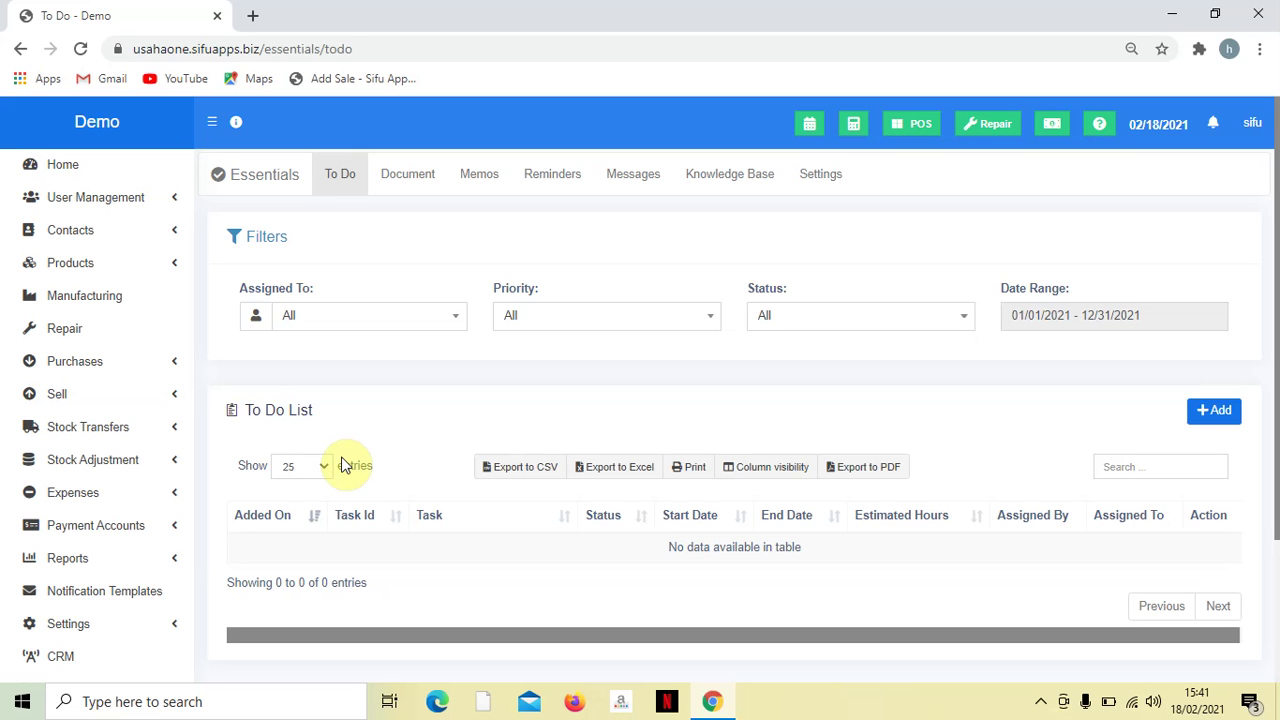
- Scroll through the empty Essentials To Do List showing 0 of 0 entries
{"action": "scroll", "coordinate": [195, 515], "scroll_direction": "down", "scroll_amount": 2}
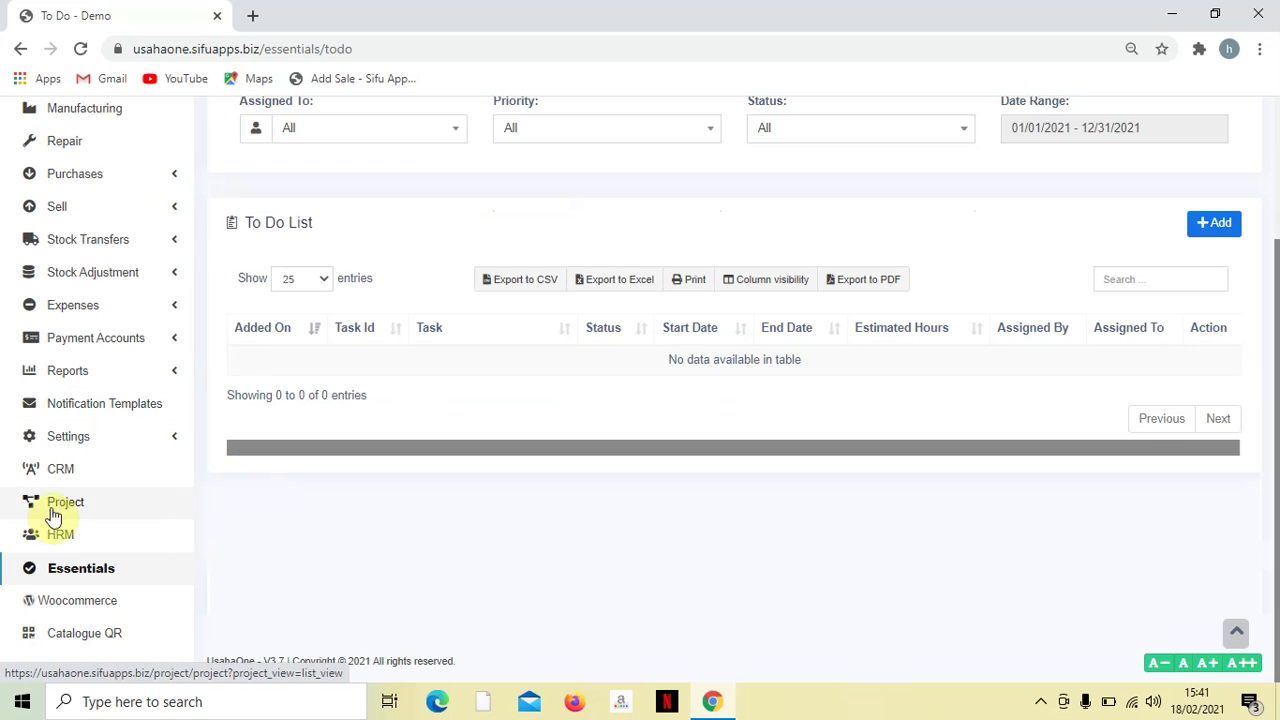
- Check the Woocommerce sync page's connection error and 6 unsynced products, then go to Catalogue QR
{"action": "left_click", "coordinate": [127, 596]}
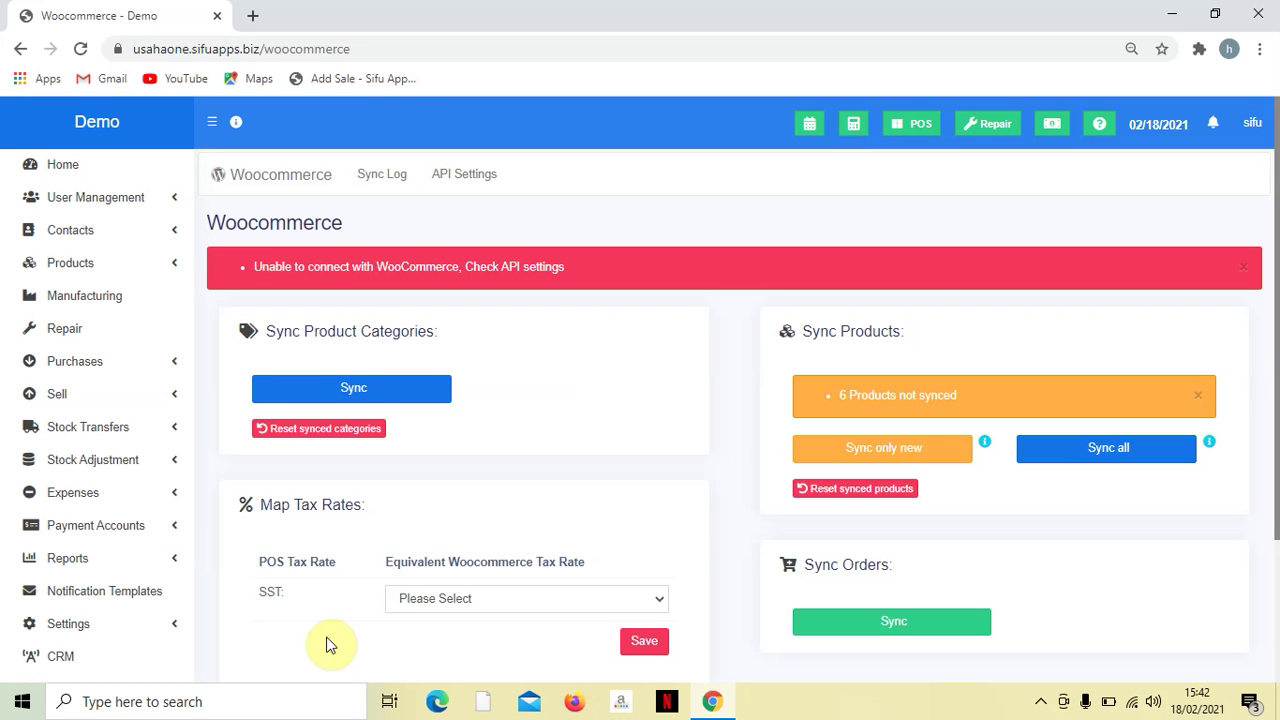
{"action": "scroll", "coordinate": [177, 591], "scroll_direction": "down", "scroll_amount": 3}
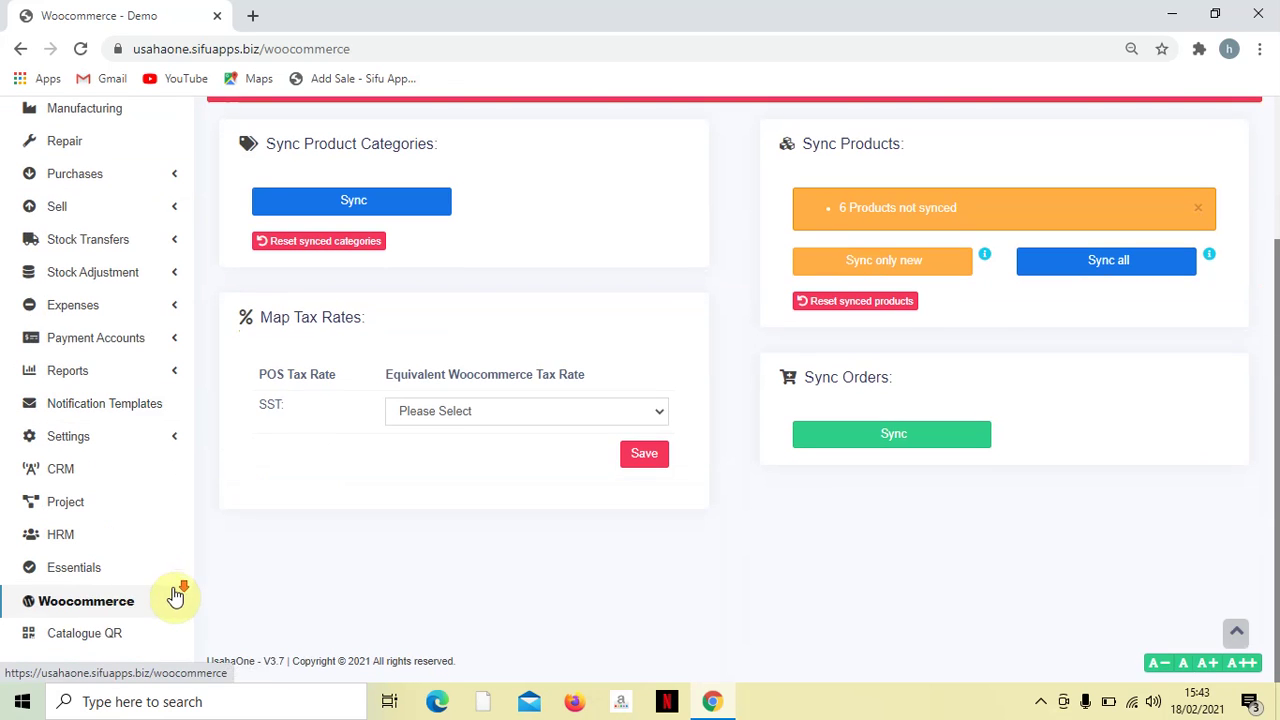
{"action": "left_click", "coordinate": [101, 638]}
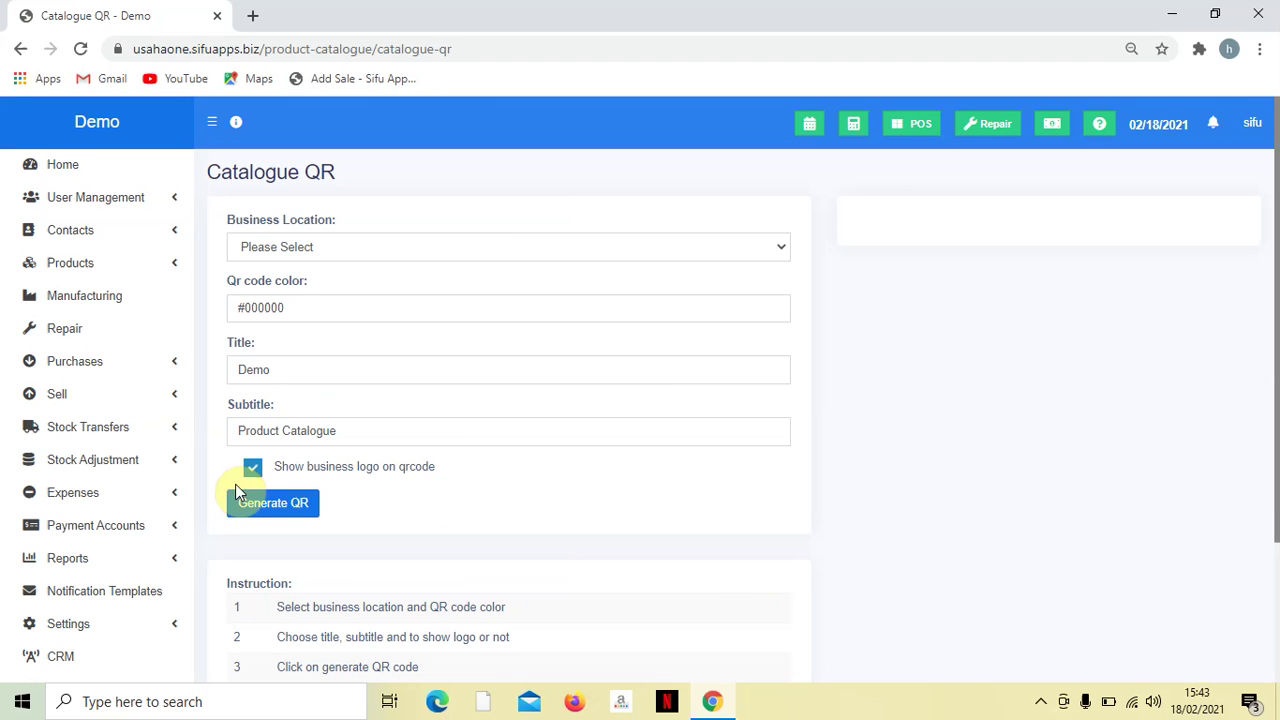
- Generate a catalogue QR code for the Demo (BL0001) business location
{"action": "left_click", "coordinate": [427, 249]}
{"action": "left_click", "coordinate": [414, 285]}
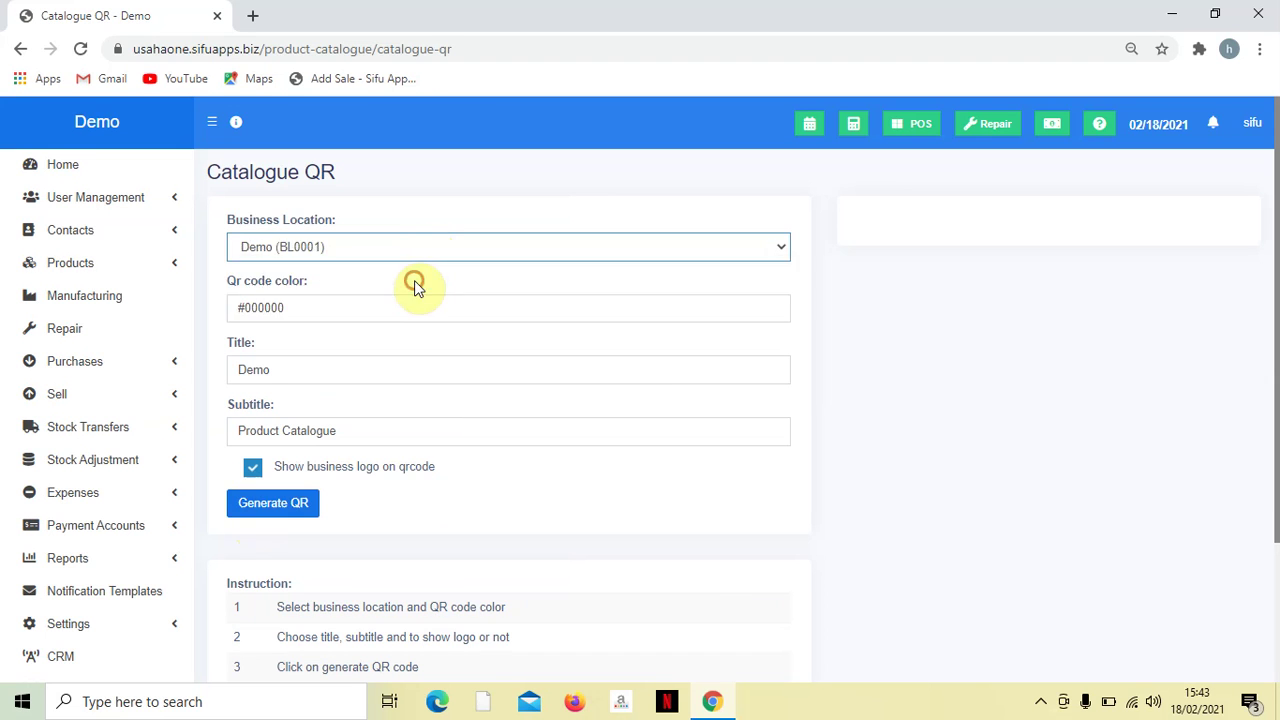
{"action": "left_click", "coordinate": [292, 508]}
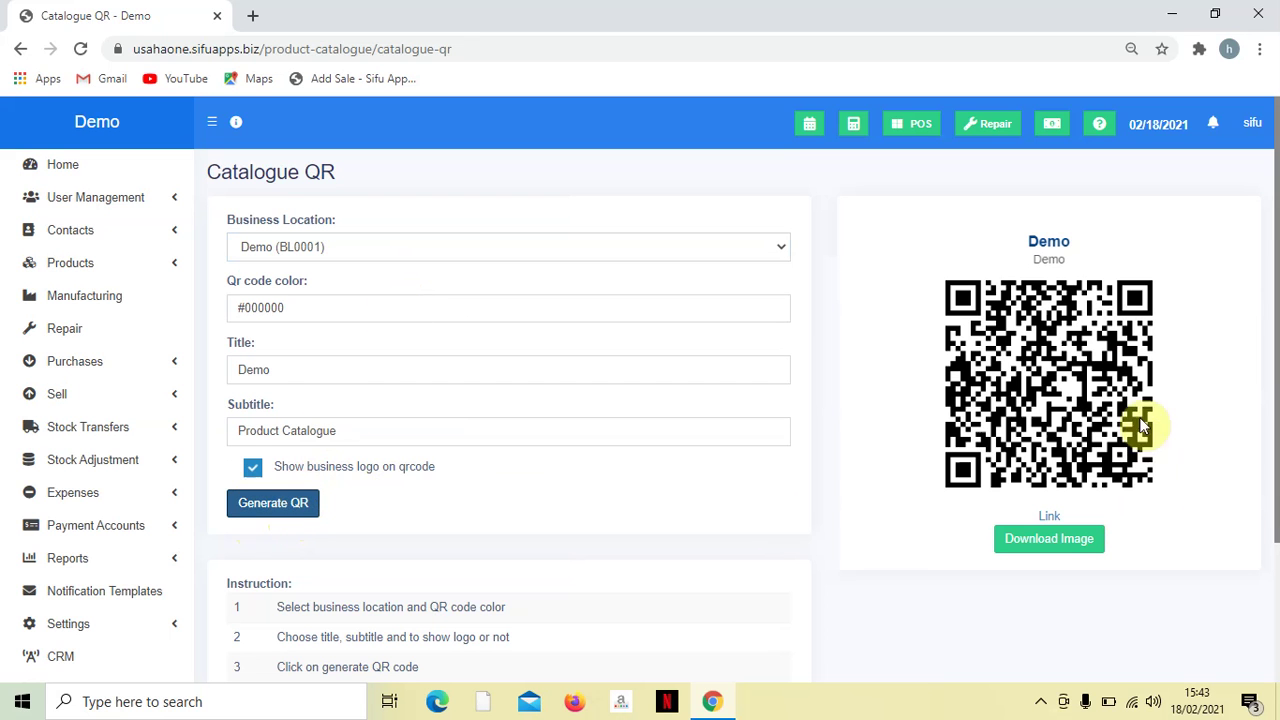
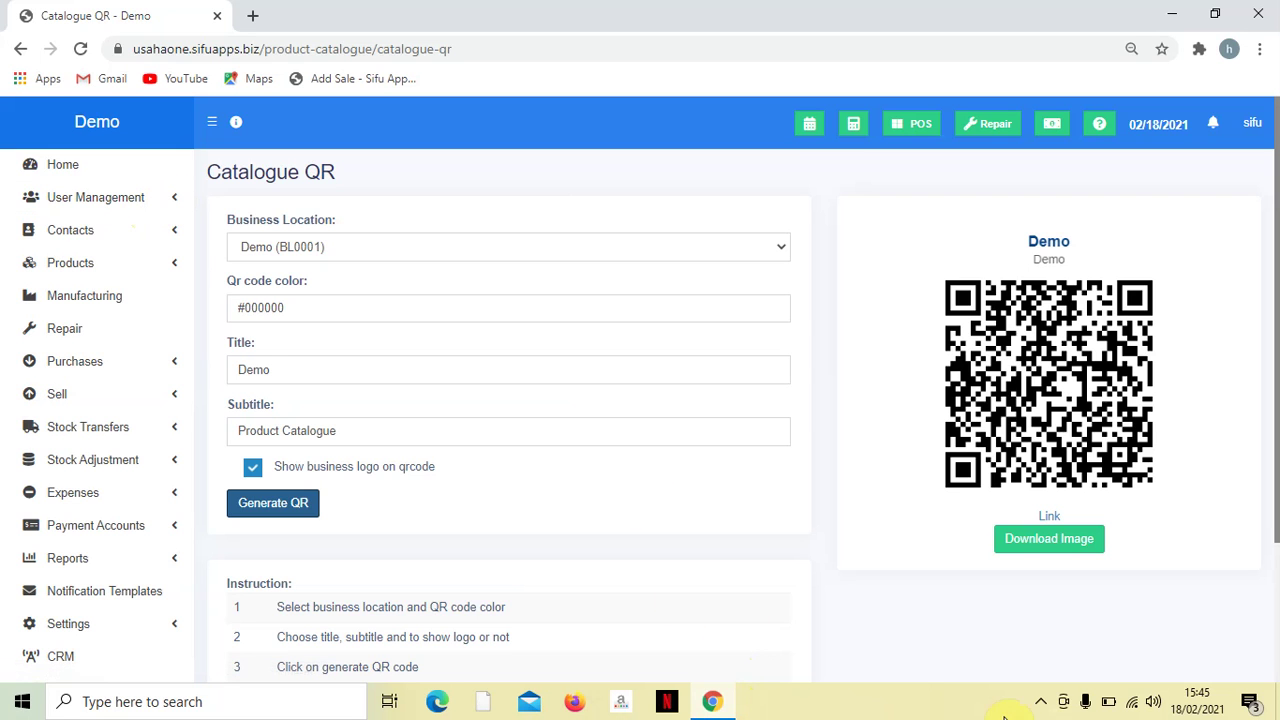
- Open the screen recorder's tray icon menu from the hidden icons in the taskbar
{"action": "left_click", "coordinate": [1040, 701]}
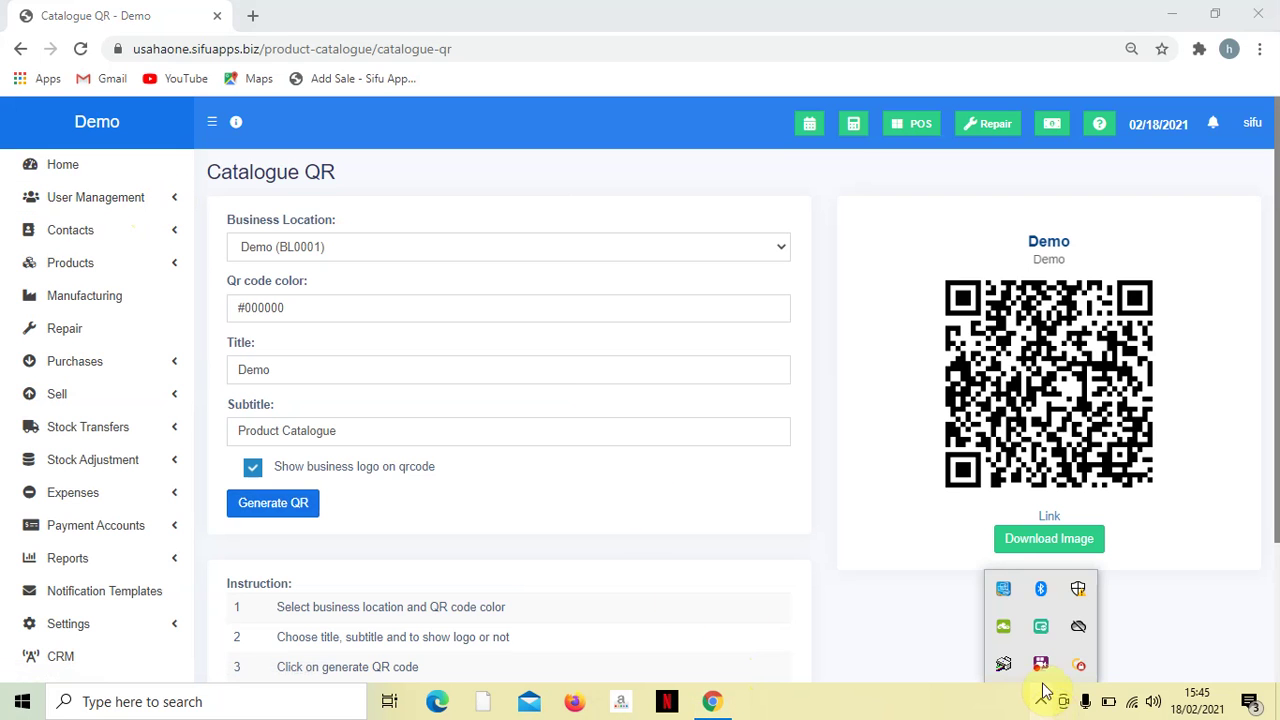
{"action": "right_click", "coordinate": [1041, 665]}
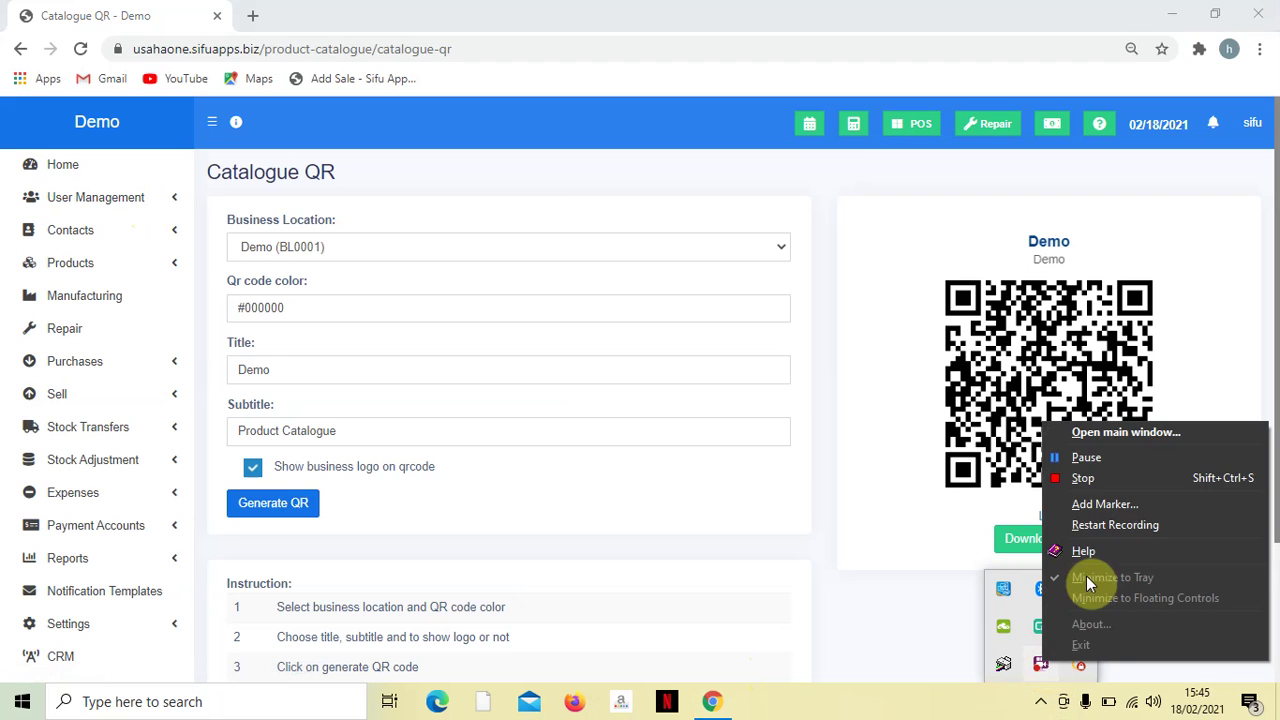